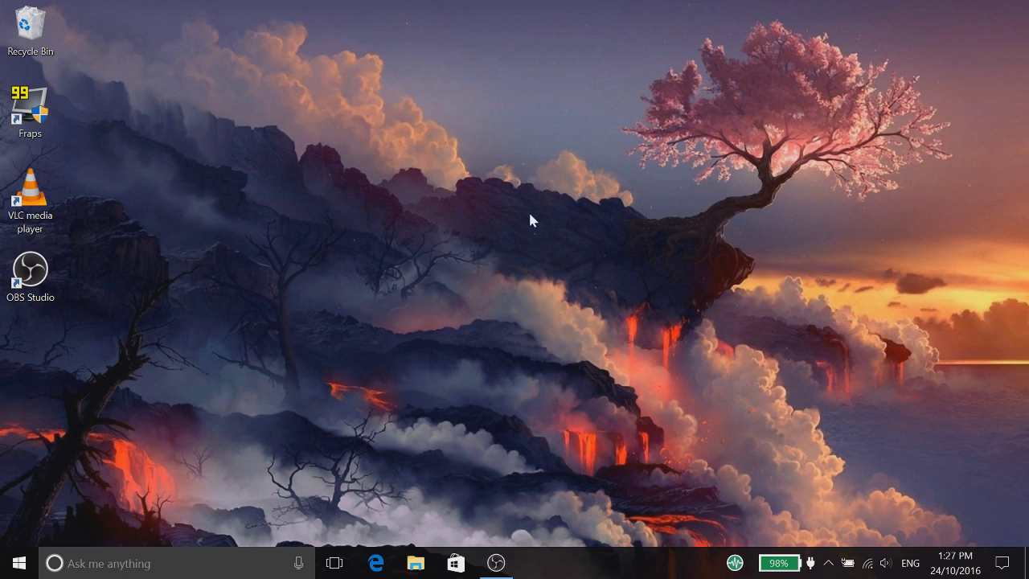
Open a File Explorer window and go to the %appdata% location.
{"action": "left_click", "coordinate": [414, 567]}
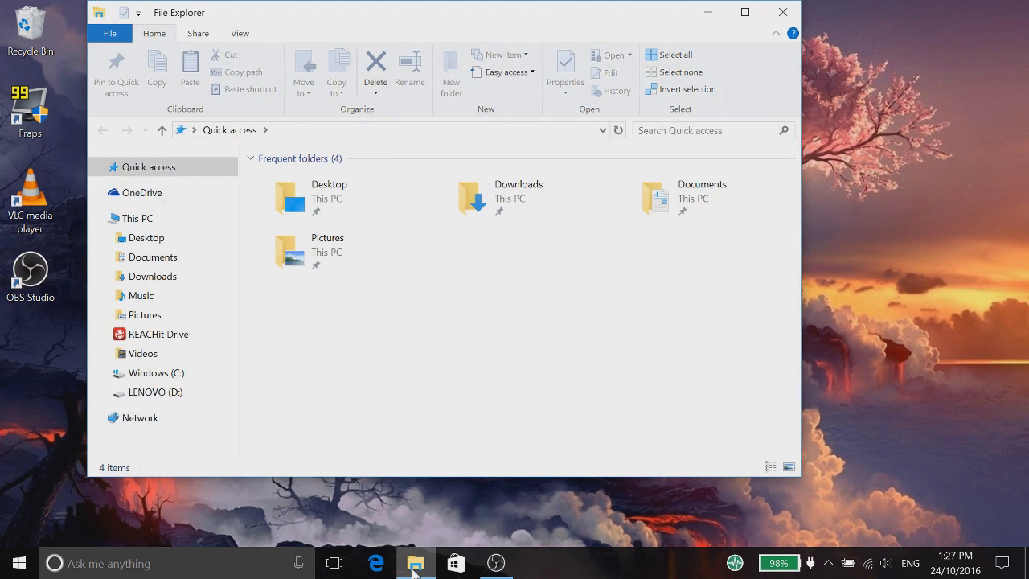
{"action": "left_click", "coordinate": [292, 130]}
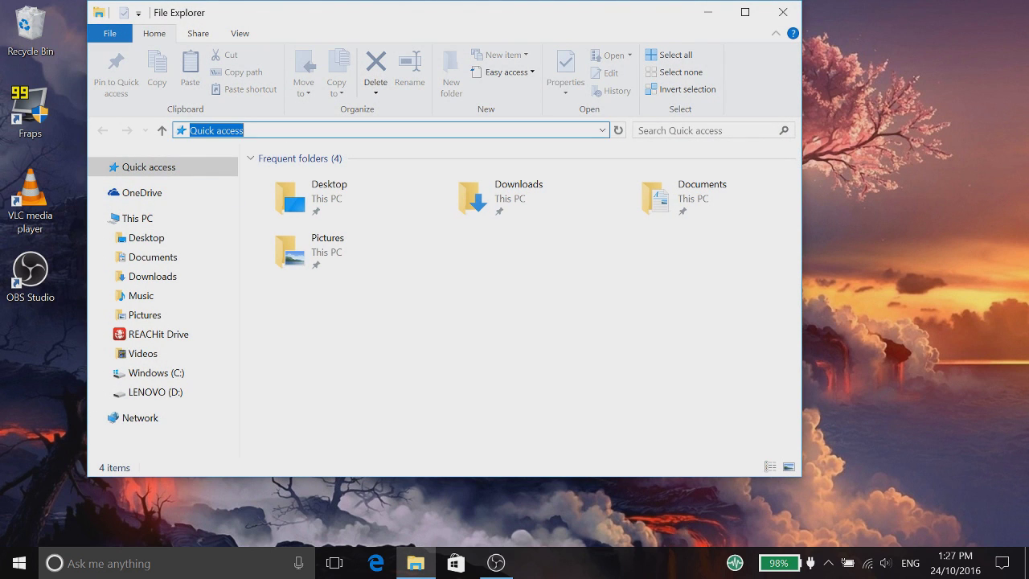
{"action": "key", "text": "BackSpace"}
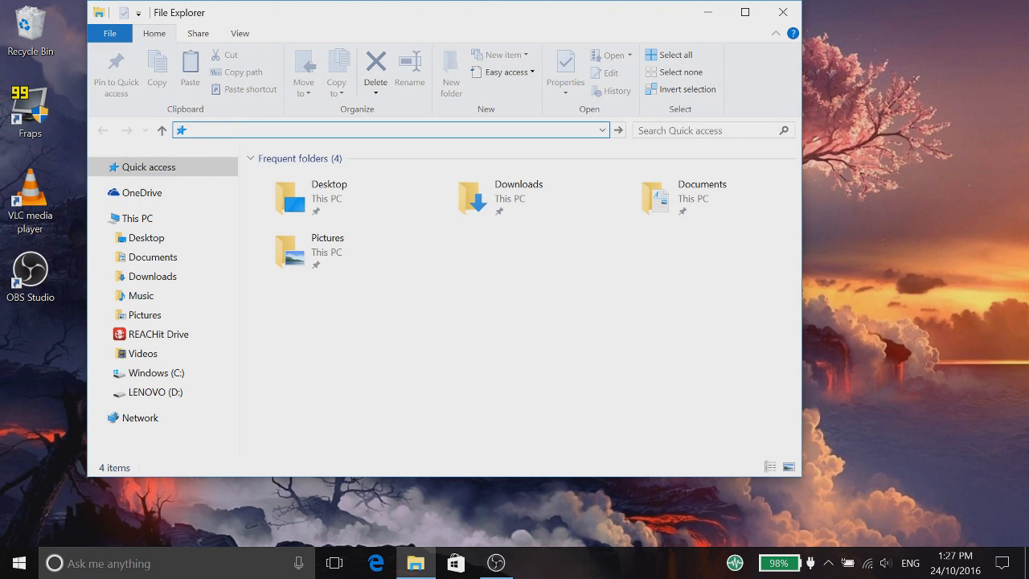
{"action": "type", "text": "%appdata%"}
{"action": "key", "text": "Return"}
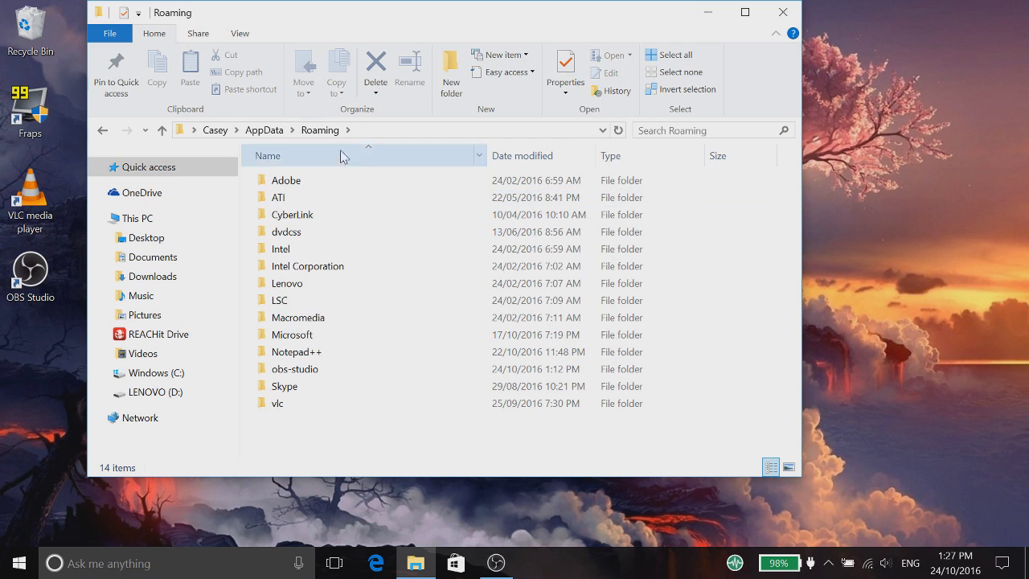
Go up to AppData and open Local, Packages, and the Microsoft.MinecraftUWP_8wekyb3d8bbwe folder.
{"action": "left_click", "coordinate": [261, 131]}
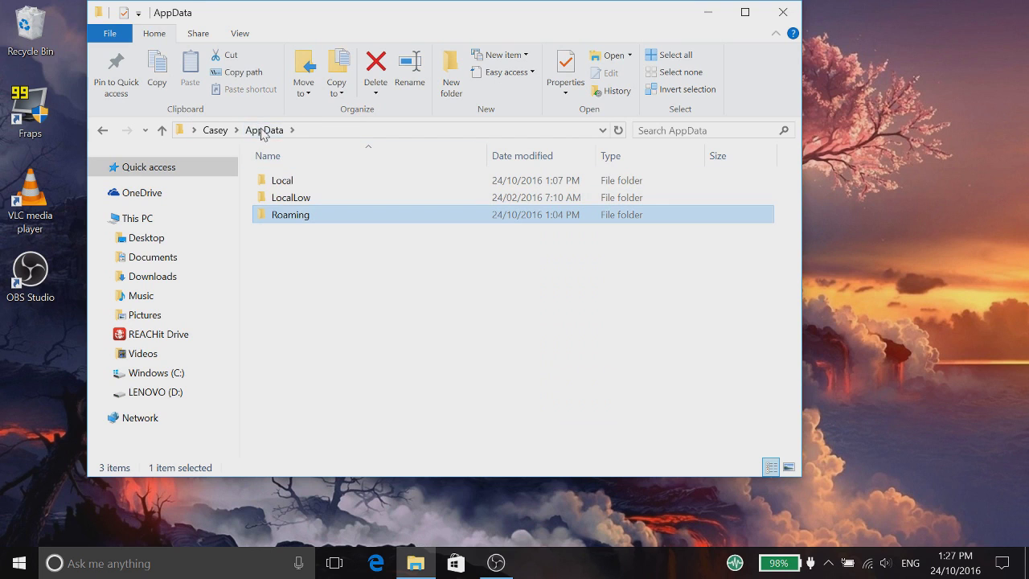
{"action": "double_click", "coordinate": [290, 184]}
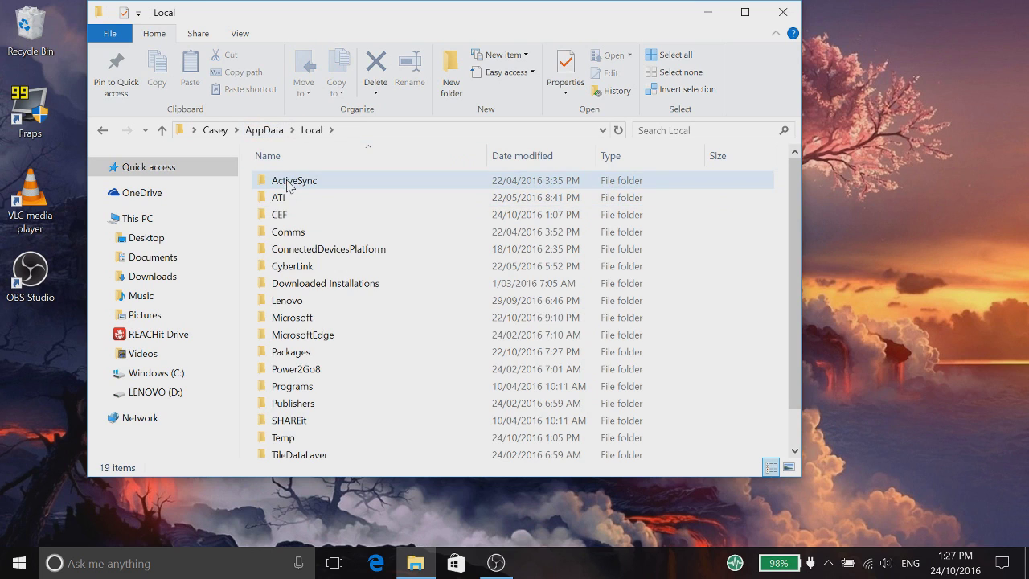
{"action": "double_click", "coordinate": [318, 354]}
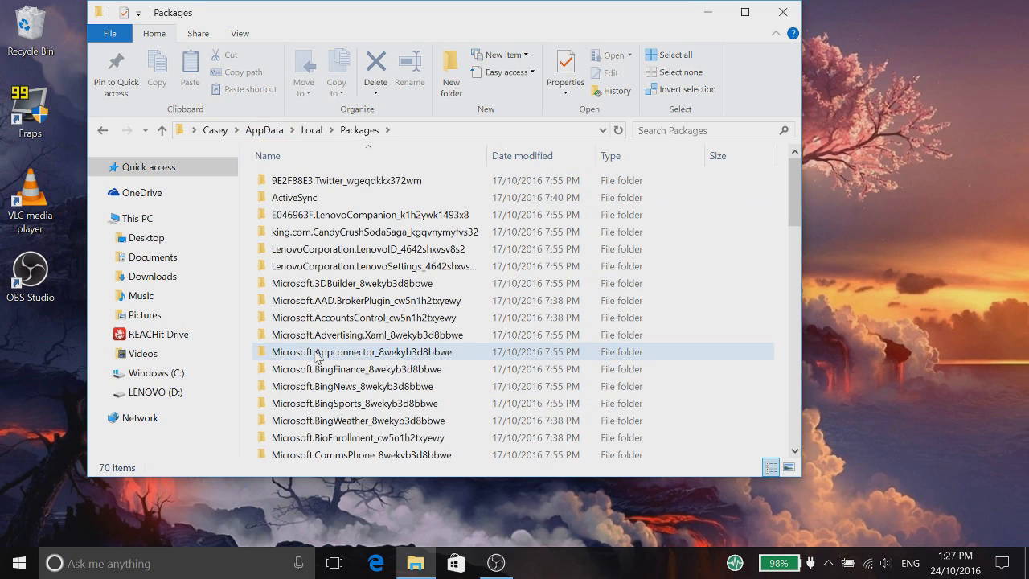
{"action": "scroll", "coordinate": [317, 223], "scroll_direction": "down", "scroll_amount": 5}
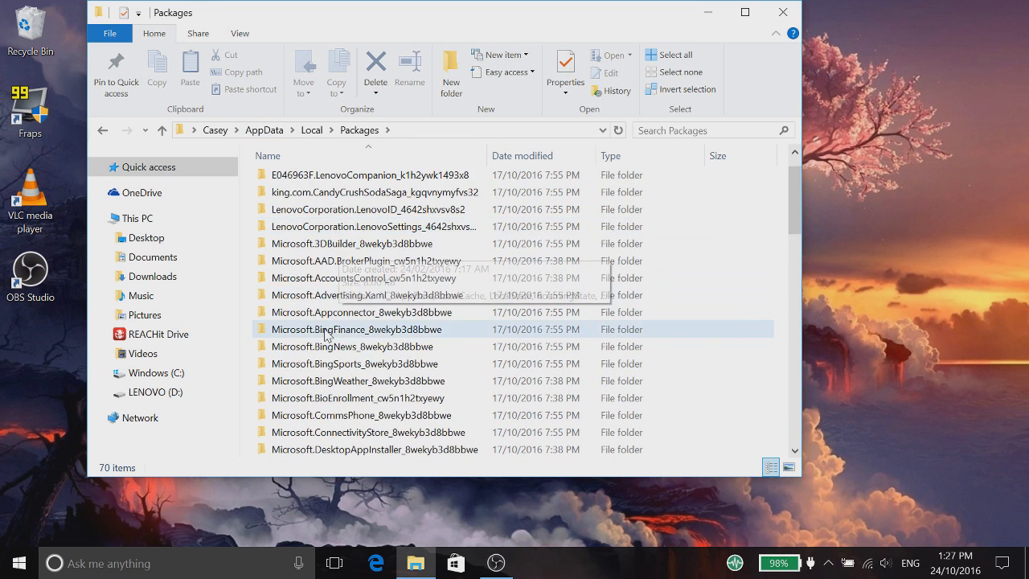
{"action": "left_click", "coordinate": [334, 310]}
{"action": "scroll", "coordinate": [334, 311], "scroll_direction": "down", "scroll_amount": 2}
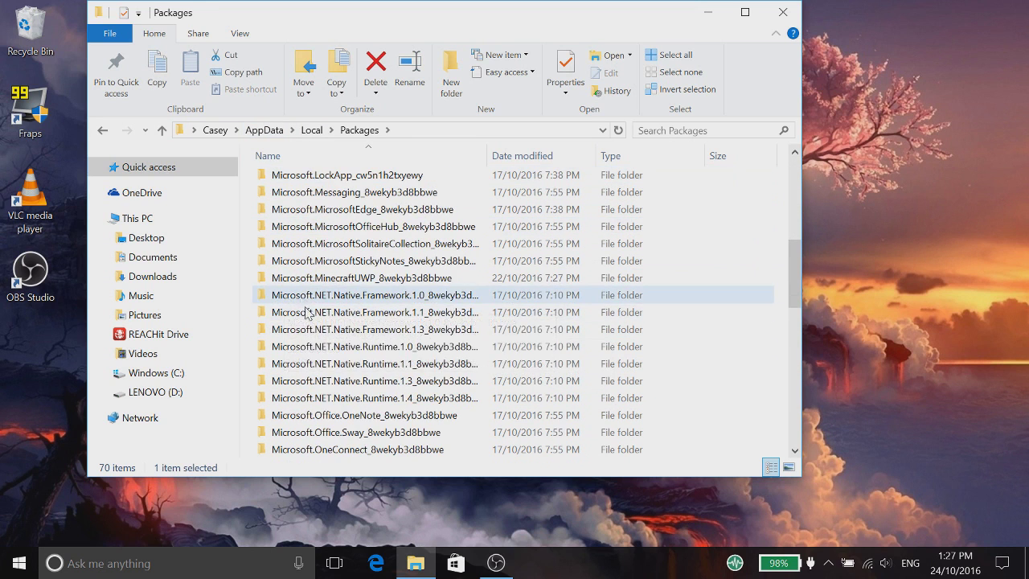
{"action": "left_click", "coordinate": [307, 279]}
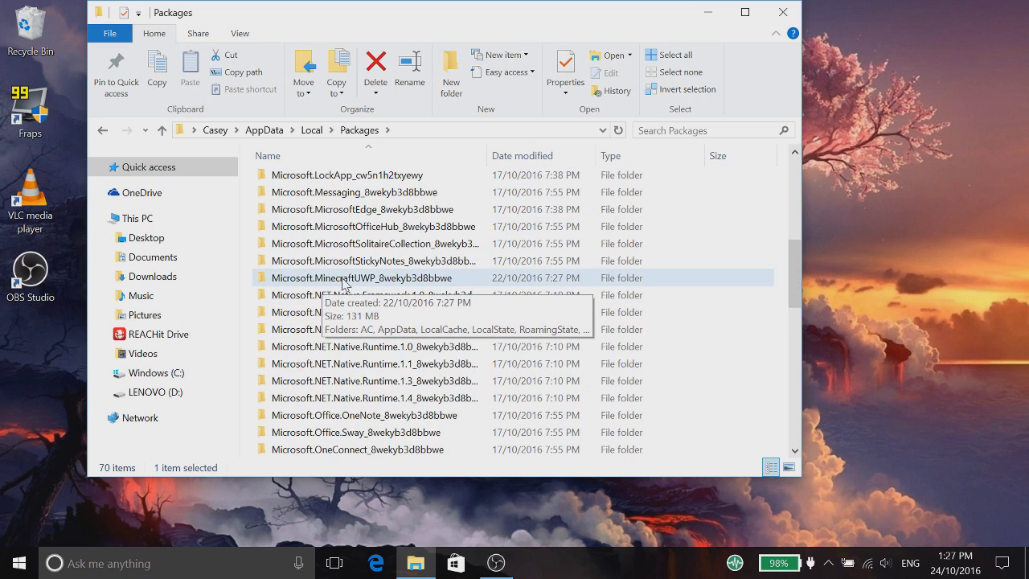
{"action": "double_click", "coordinate": [331, 282]}
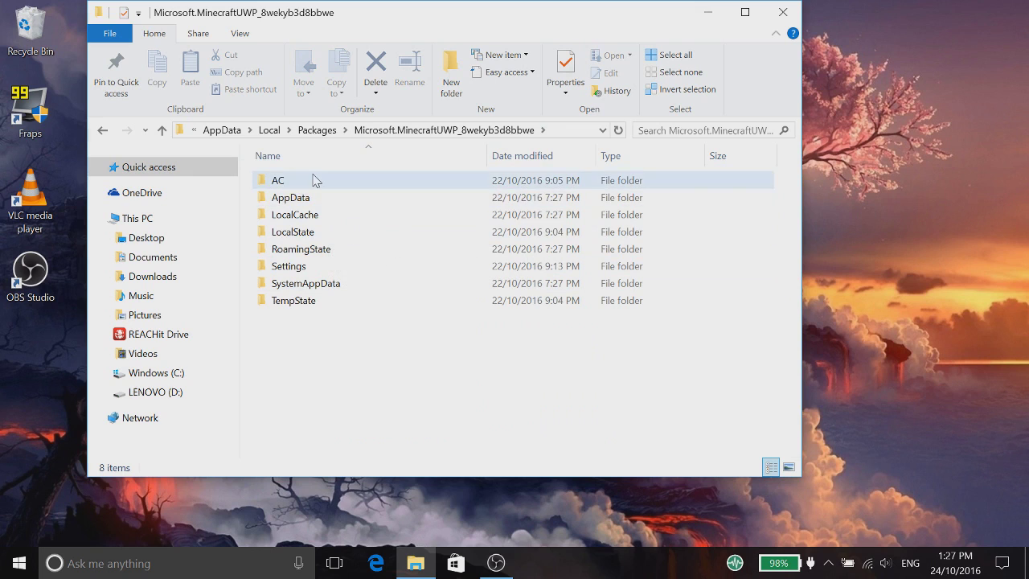
Open the com.mojang folder inside LocalState and games.
{"action": "double_click", "coordinate": [314, 233]}
{"action": "double_click", "coordinate": [301, 207]}
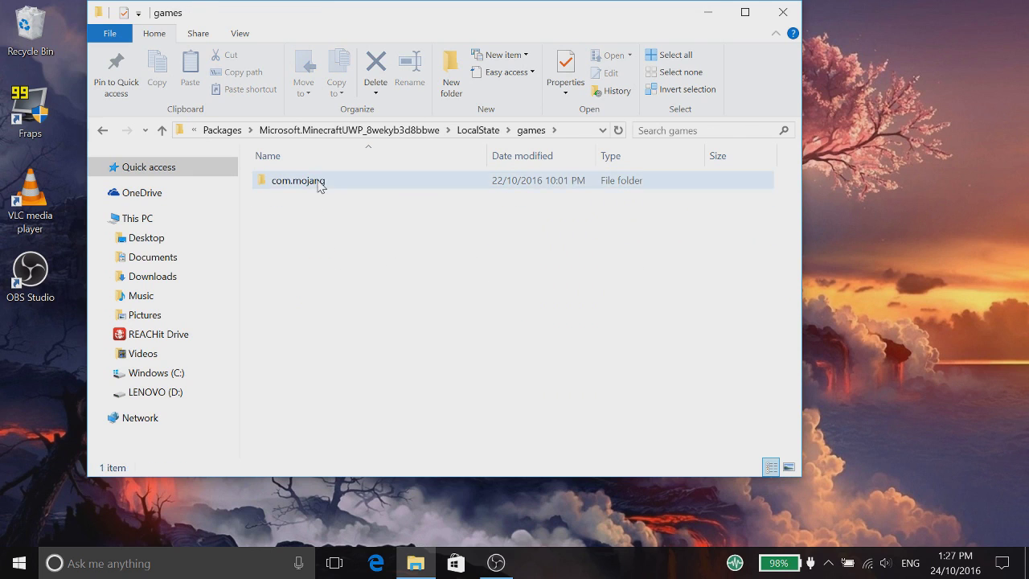
{"action": "double_click", "coordinate": [319, 184]}
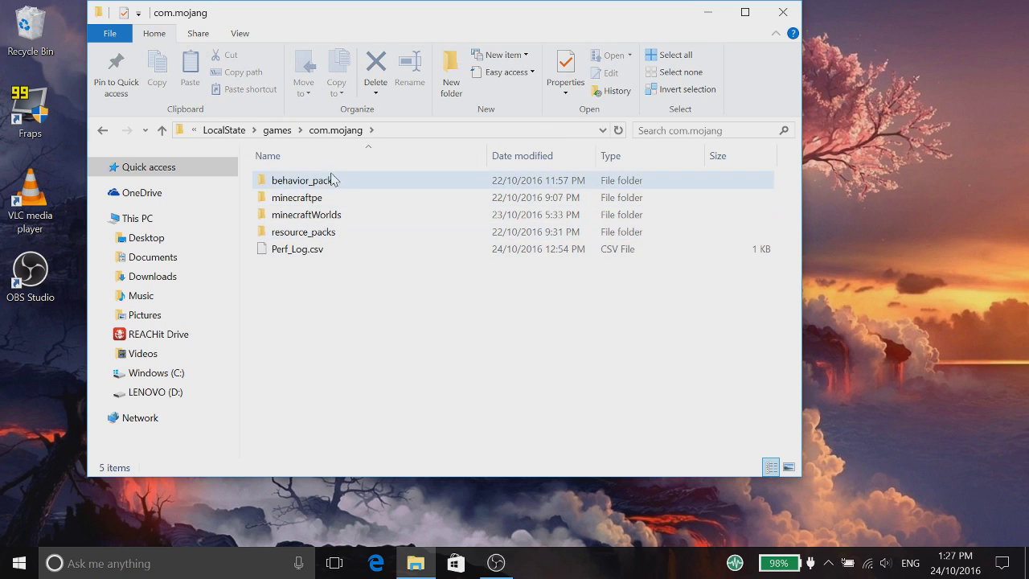
Look inside the behavior_packs folder and return to com.mojang.
{"action": "double_click", "coordinate": [331, 180]}
{"action": "left_click", "coordinate": [318, 185]}
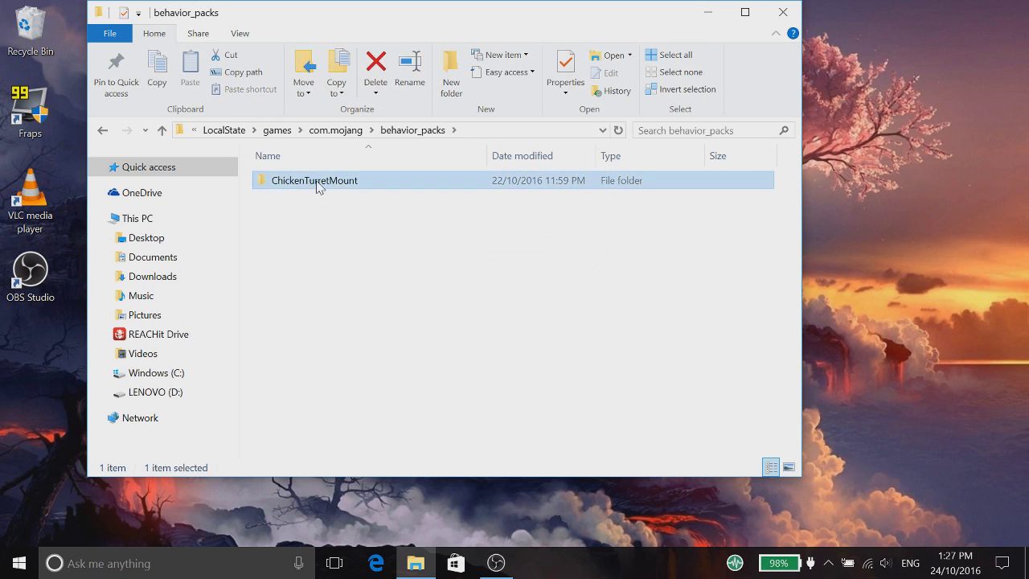
{"action": "left_click", "coordinate": [352, 131]}
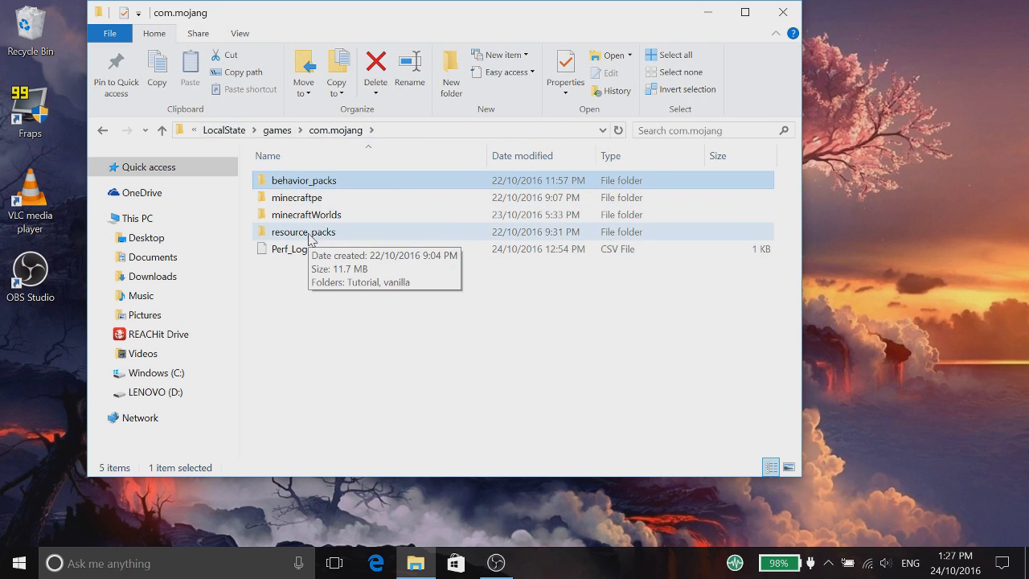
Open the entities folder under resource_packs, vanilla and server.
{"action": "double_click", "coordinate": [310, 234]}
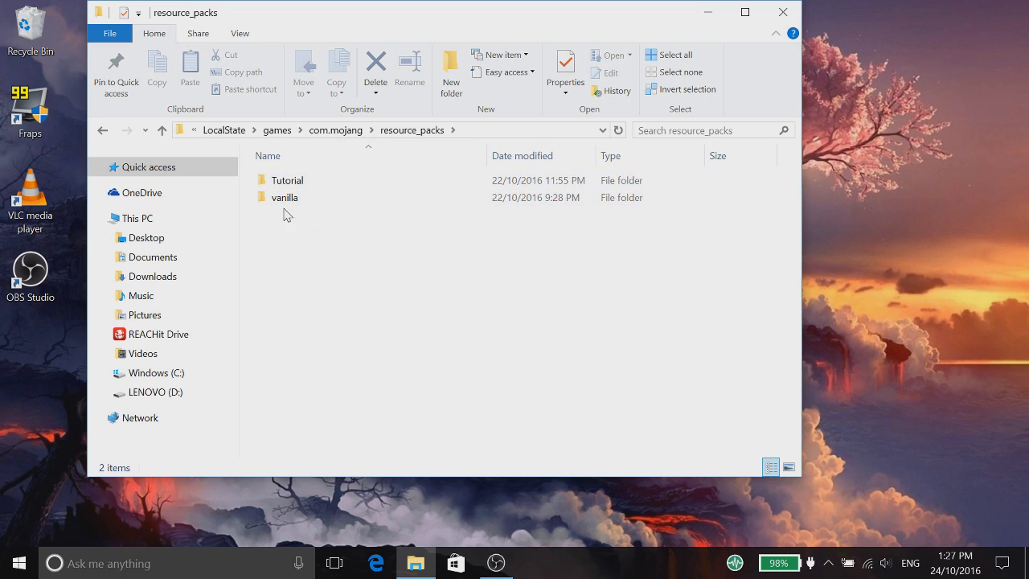
{"action": "double_click", "coordinate": [271, 199]}
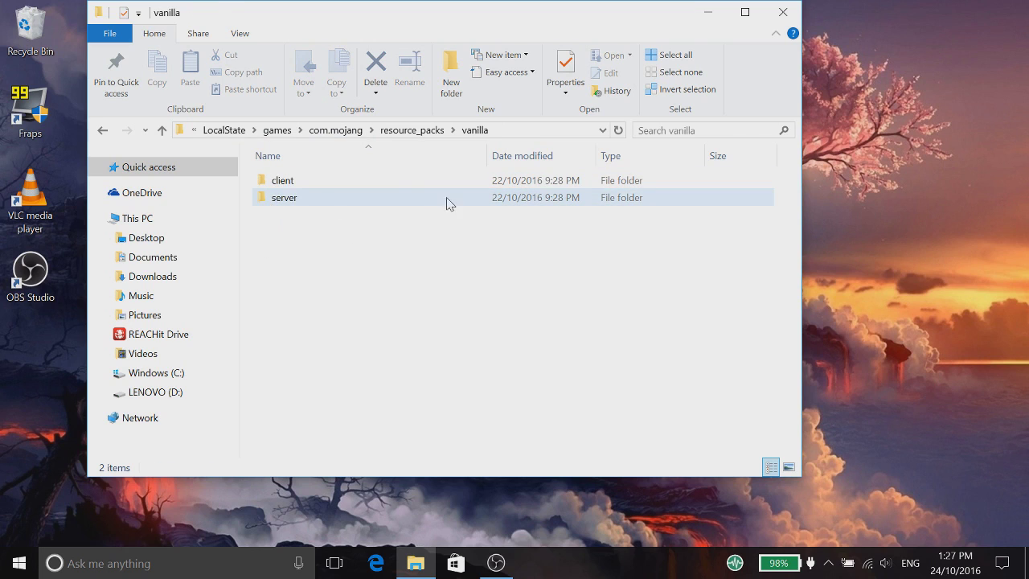
{"action": "left_click", "coordinate": [390, 130]}
{"action": "double_click", "coordinate": [272, 200]}
{"action": "double_click", "coordinate": [294, 201]}
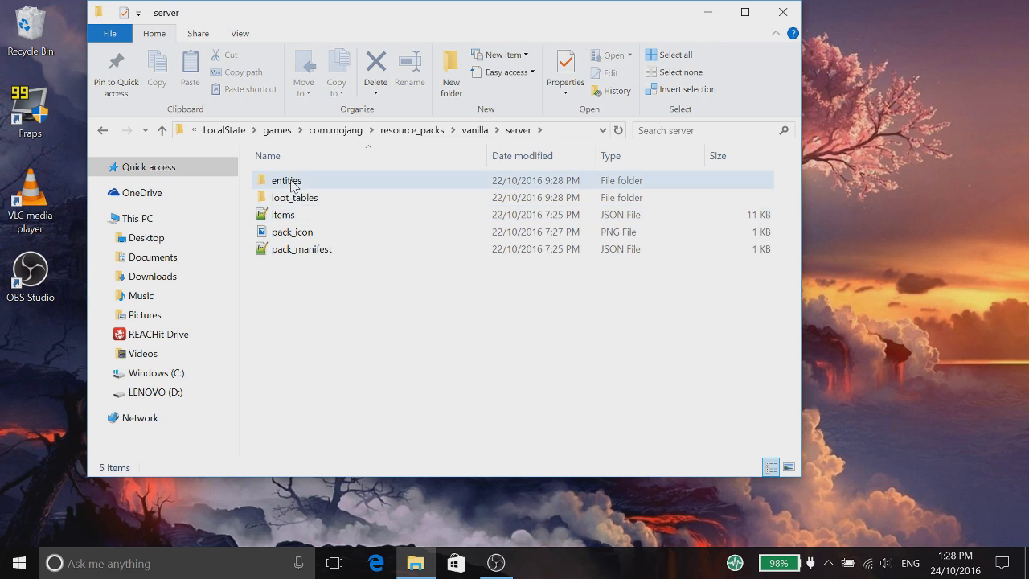
{"action": "double_click", "coordinate": [293, 187]}
Browse the list of entity JSON files and open the chicken file in Notepad++.
{"action": "scroll", "coordinate": [310, 266], "scroll_direction": "down", "scroll_amount": 5}
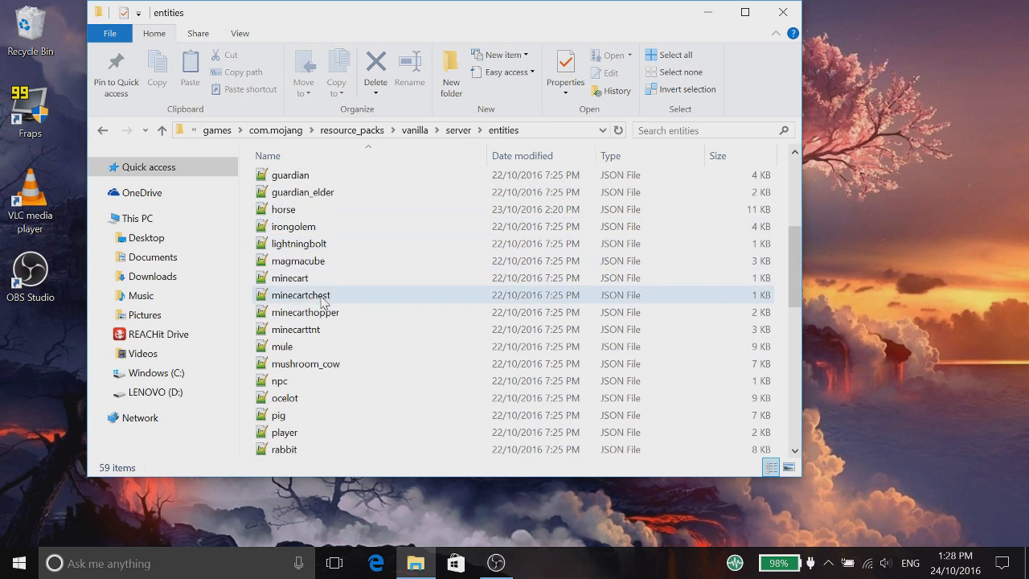
{"action": "scroll", "coordinate": [317, 217], "scroll_direction": "up", "scroll_amount": 5}
{"action": "scroll", "coordinate": [327, 312], "scroll_direction": "down", "scroll_amount": 5}
{"action": "scroll", "coordinate": [322, 290], "scroll_direction": "up", "scroll_amount": 5}
{"action": "scroll", "coordinate": [324, 233], "scroll_direction": "down", "scroll_amount": 2}
{"action": "scroll", "coordinate": [322, 268], "scroll_direction": "up", "scroll_amount": 2}
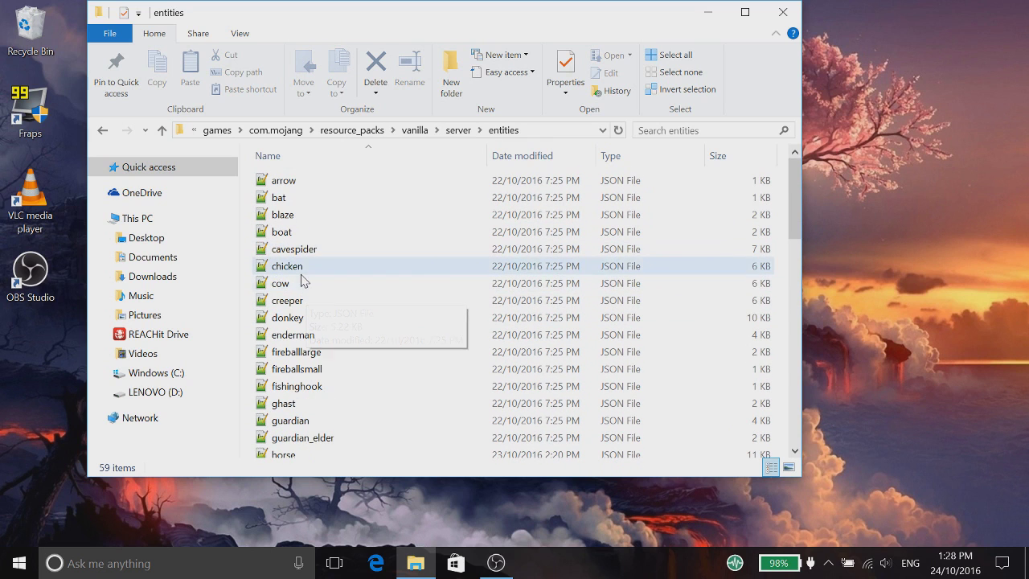
{"action": "double_click", "coordinate": [314, 267]}
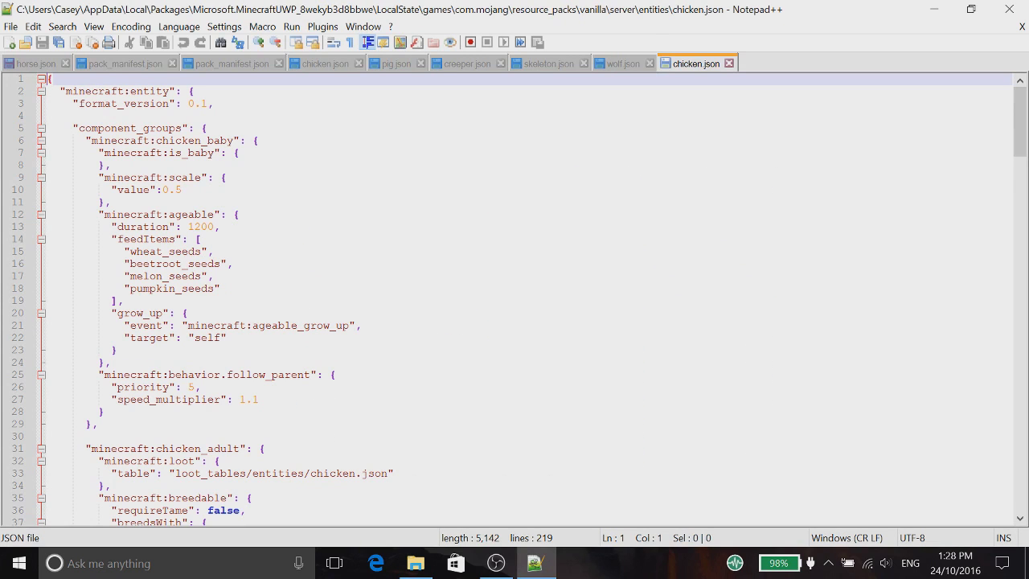
Examine the chicken.json code from beginning to end, then minimize the editor to get back to the folder.
{"action": "left_click", "coordinate": [208, 128]}
{"action": "scroll", "coordinate": [515, 297], "scroll_direction": "down", "scroll_amount": 20}
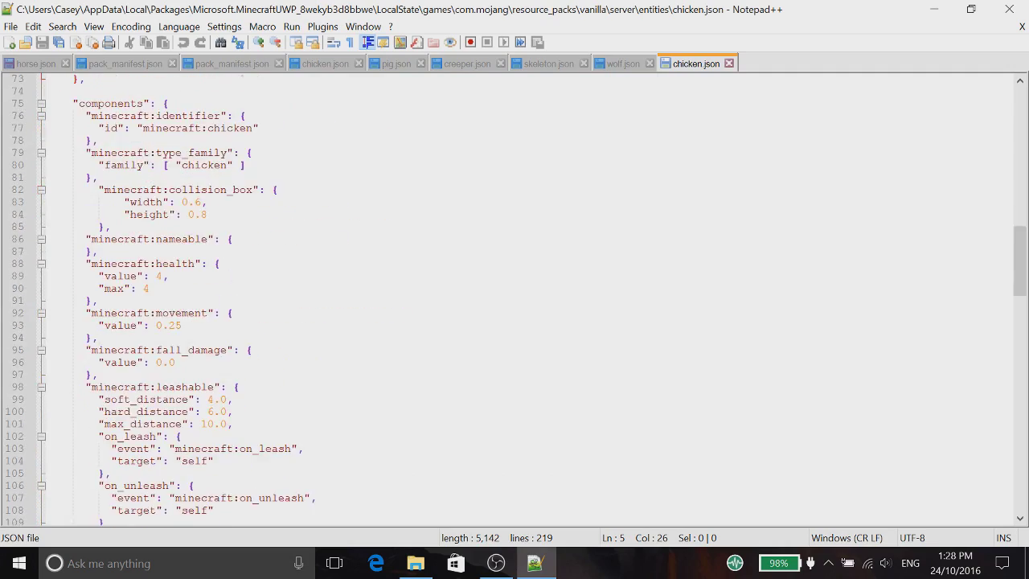
{"action": "scroll", "coordinate": [515, 298], "scroll_direction": "down", "scroll_amount": 20}
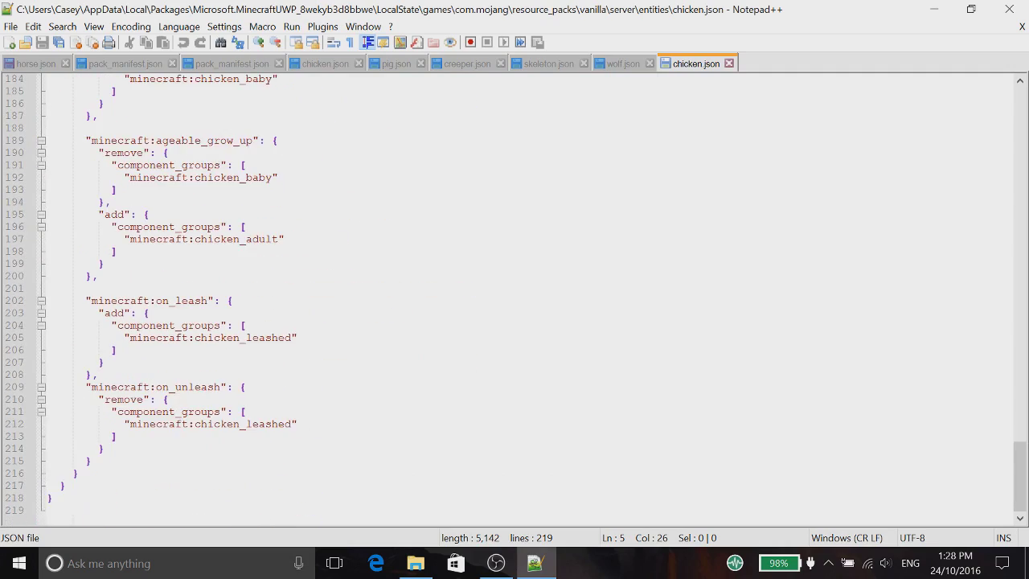
{"action": "scroll", "coordinate": [515, 298], "scroll_direction": "up", "scroll_amount": 11}
{"action": "scroll", "coordinate": [515, 297], "scroll_direction": "up", "scroll_amount": 20}
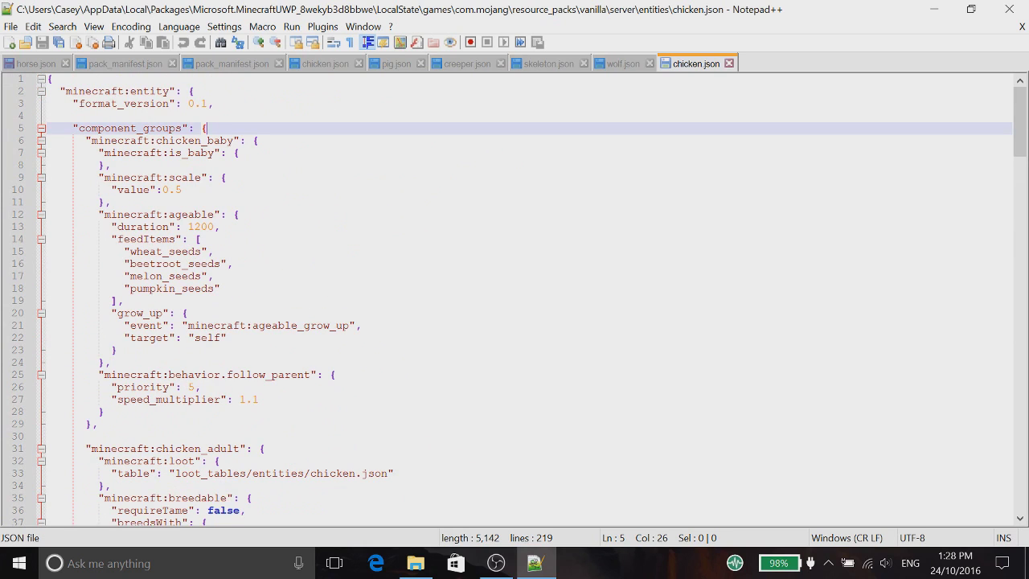
{"action": "key", "text": "Up"}
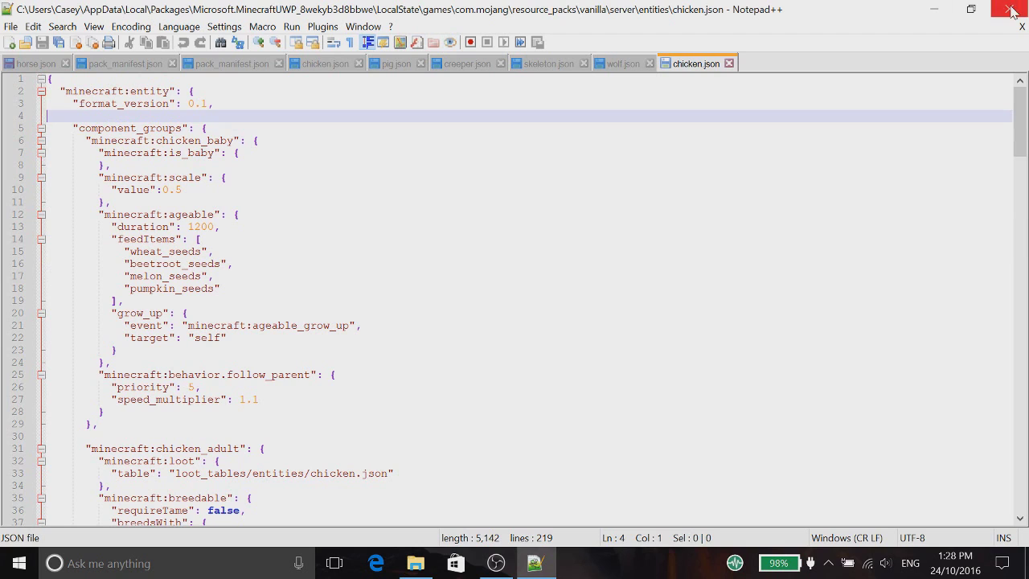
{"action": "left_click", "coordinate": [935, 9]}
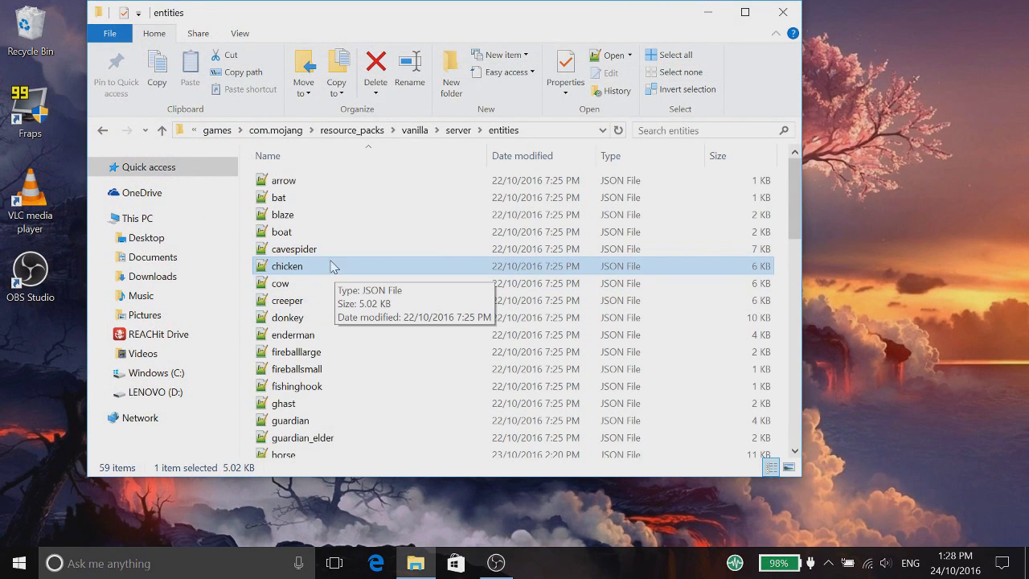
Return to com.mojang, check the contents of its minecraftpe folder, and minimize the folder window.
{"action": "left_click", "coordinate": [354, 130]}
{"action": "left_click", "coordinate": [332, 130]}
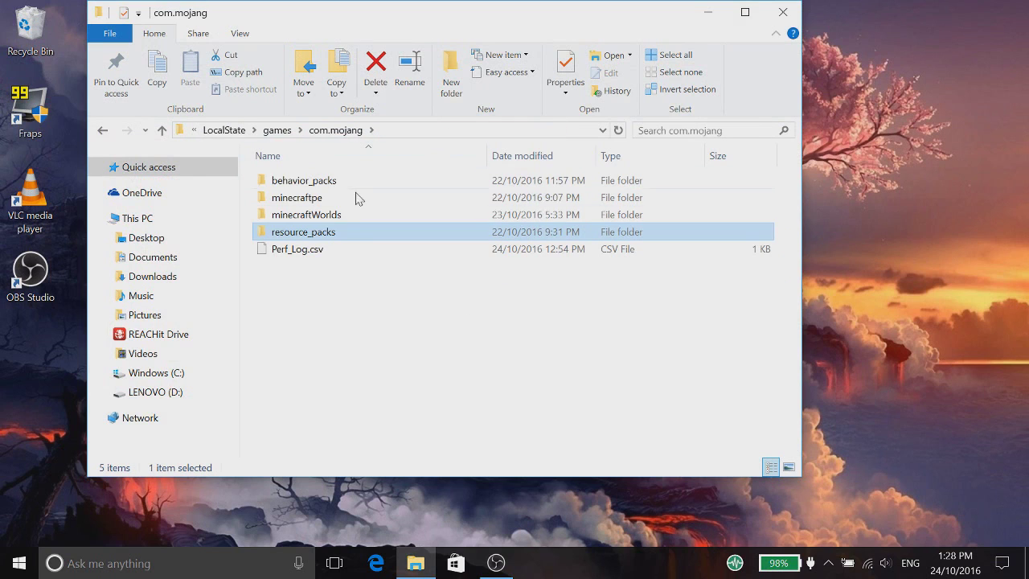
{"action": "left_click", "coordinate": [313, 180]}
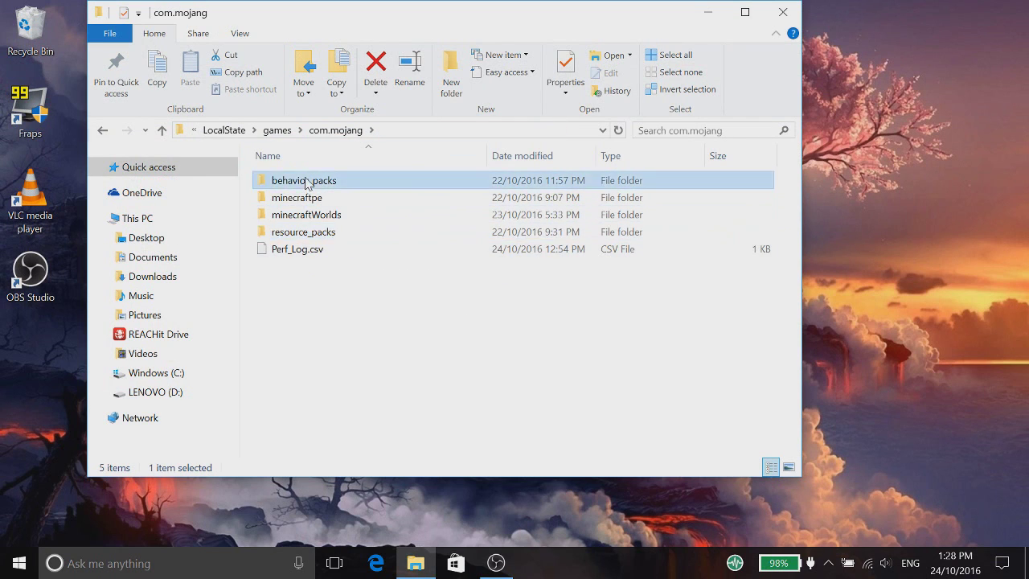
{"action": "left_click", "coordinate": [326, 232]}
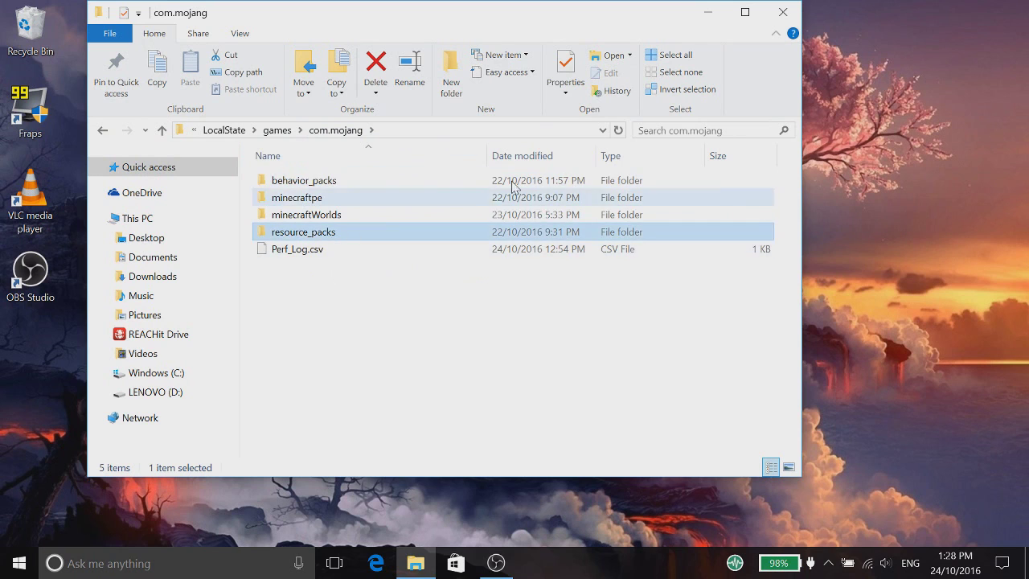
{"action": "left_click", "coordinate": [354, 217]}
{"action": "double_click", "coordinate": [310, 198]}
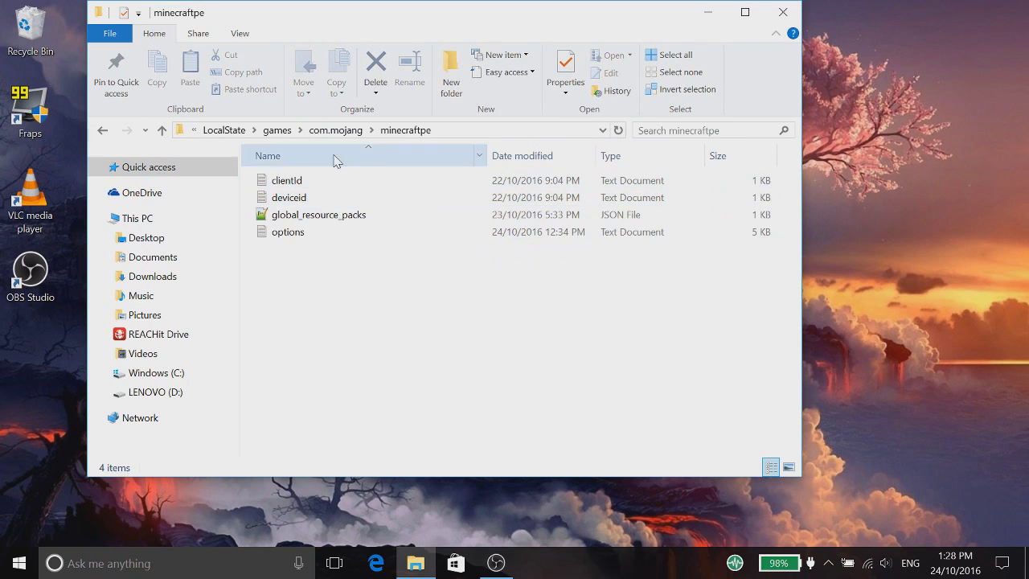
{"action": "left_click", "coordinate": [336, 130]}
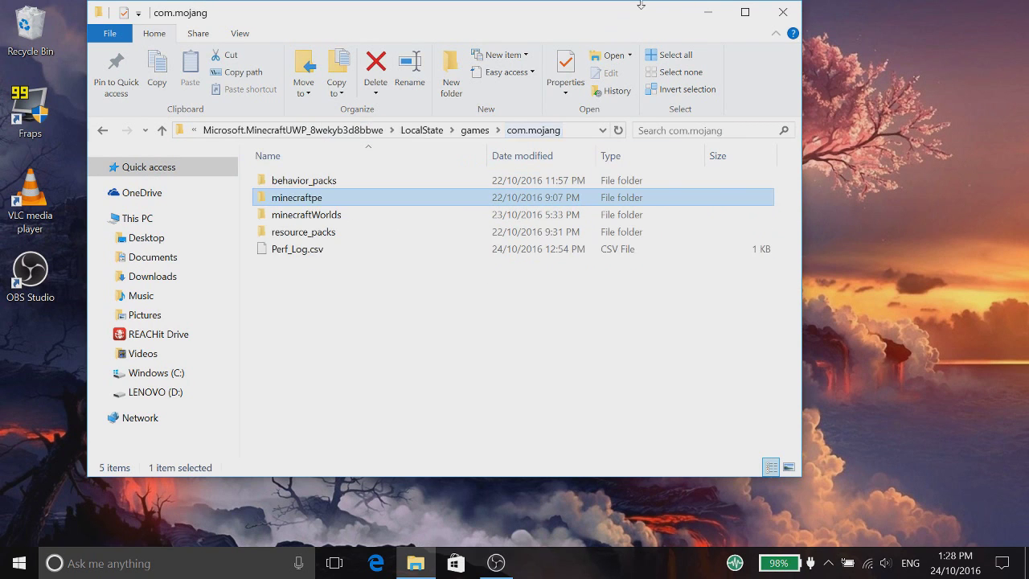
{"action": "left_click", "coordinate": [709, 15]}
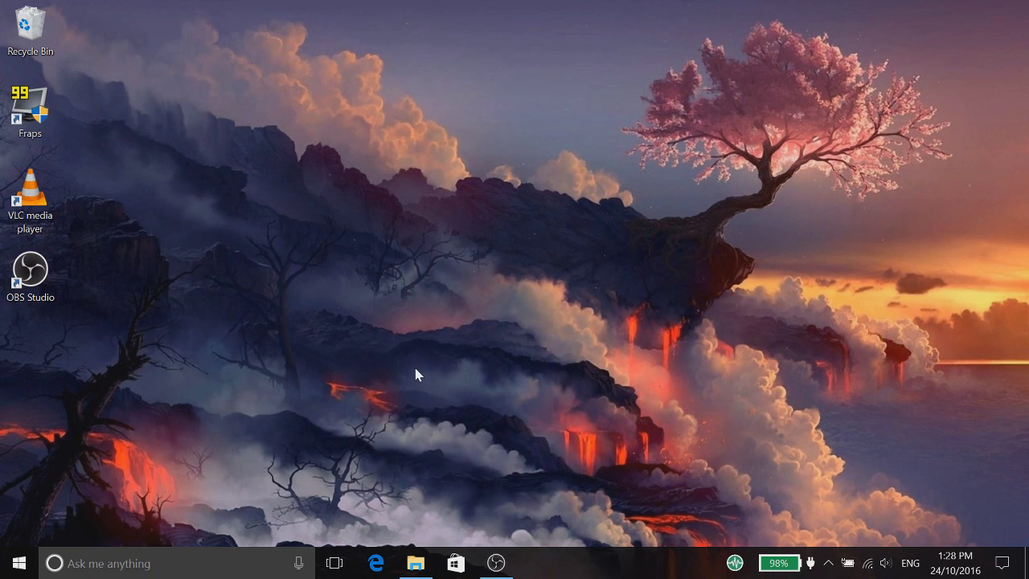
Restore the com.mojang window and delete the vanilla folder inside resource_packs.
{"action": "left_click", "coordinate": [416, 563]}
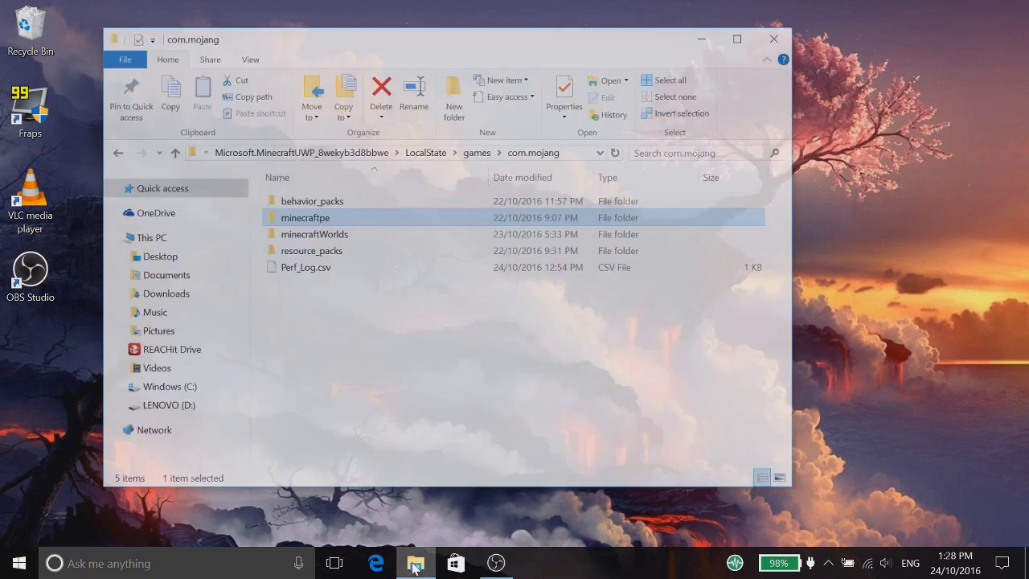
{"action": "left_click", "coordinate": [325, 233]}
{"action": "double_click", "coordinate": [325, 234]}
{"action": "left_click", "coordinate": [289, 201]}
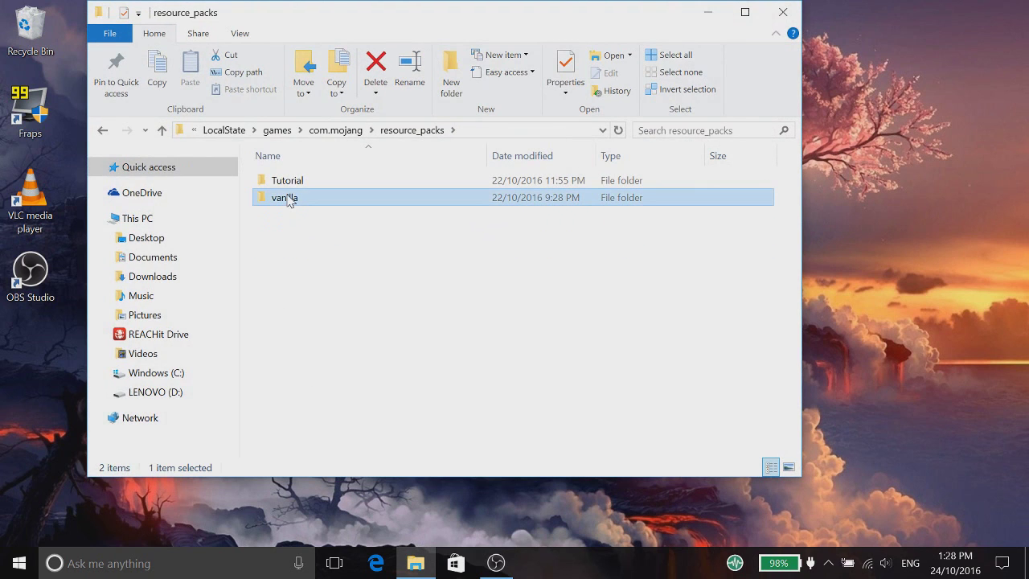
{"action": "key", "text": "Delete"}
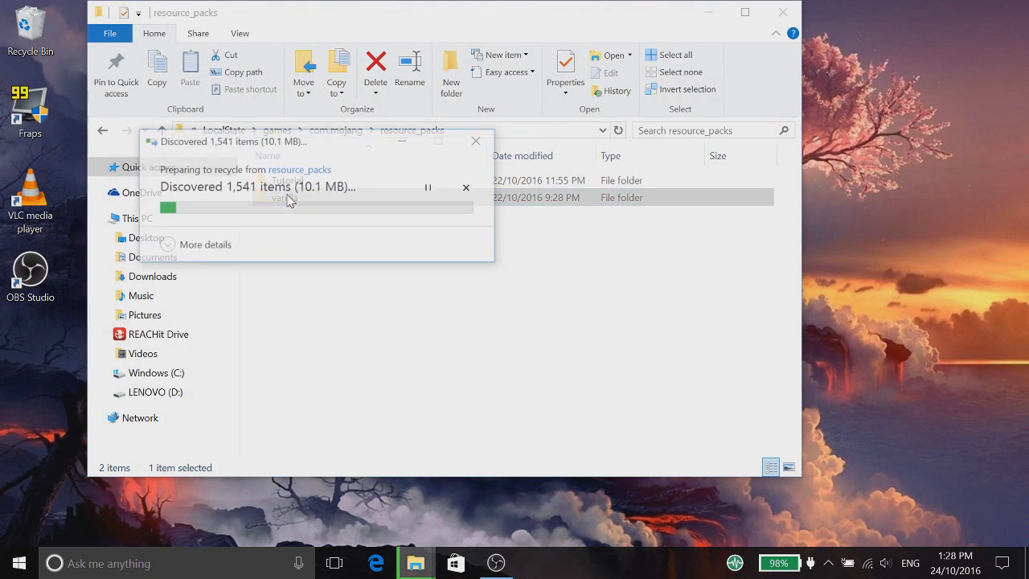
Complete the vanilla folder's deletion with administrator permission, dismiss the leftover deletion dialogs, and refresh and minimize the resource_packs window.
{"action": "key", "text": "Delete"}
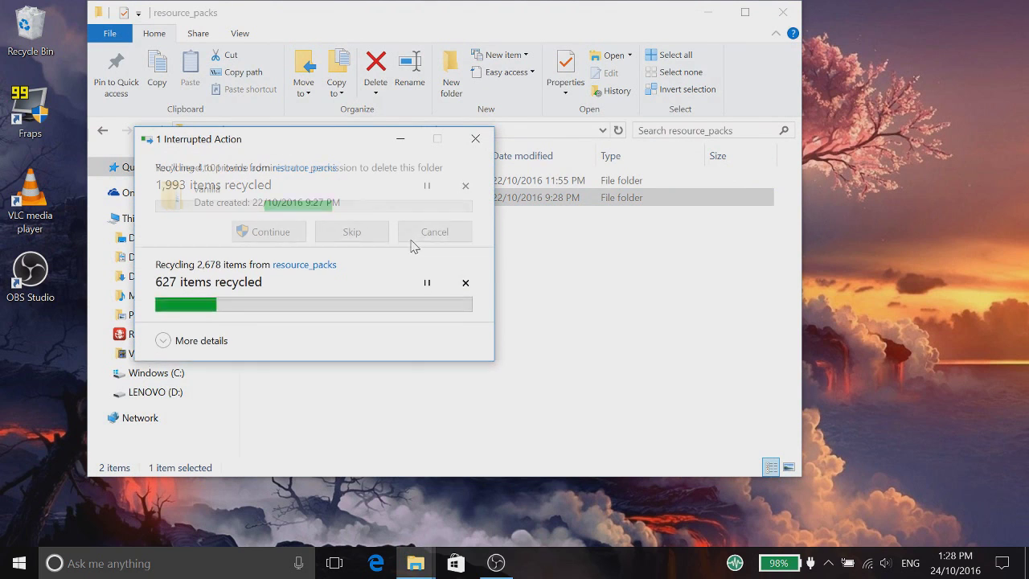
{"action": "left_click", "coordinate": [243, 232]}
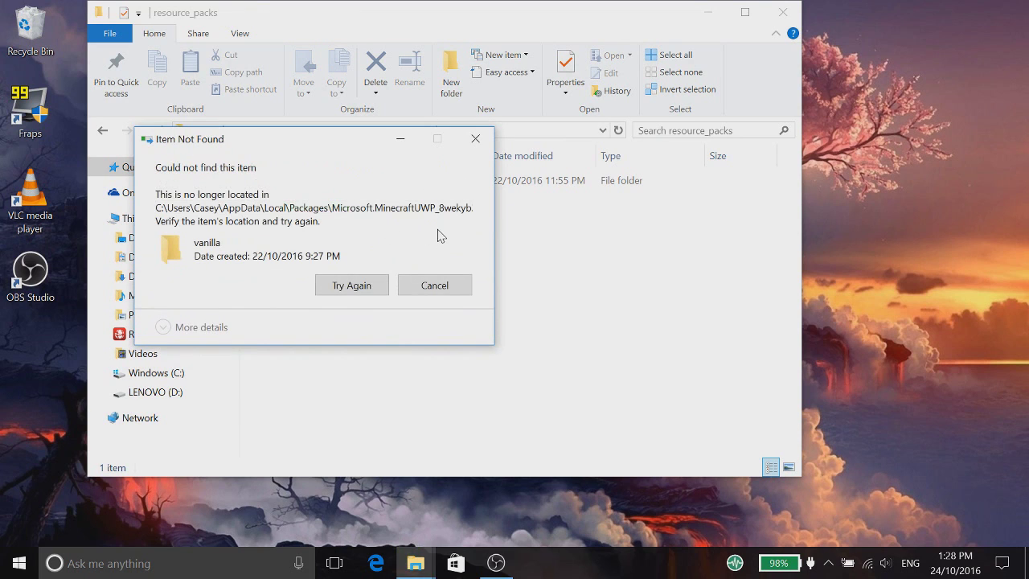
{"action": "left_click", "coordinate": [363, 291]}
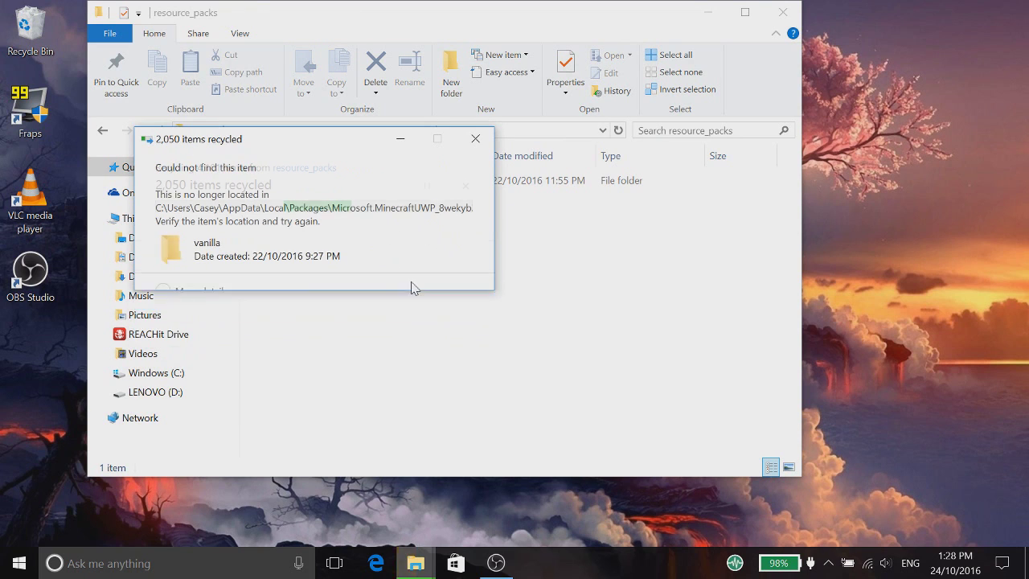
{"action": "left_click", "coordinate": [476, 138]}
{"action": "left_click", "coordinate": [620, 128]}
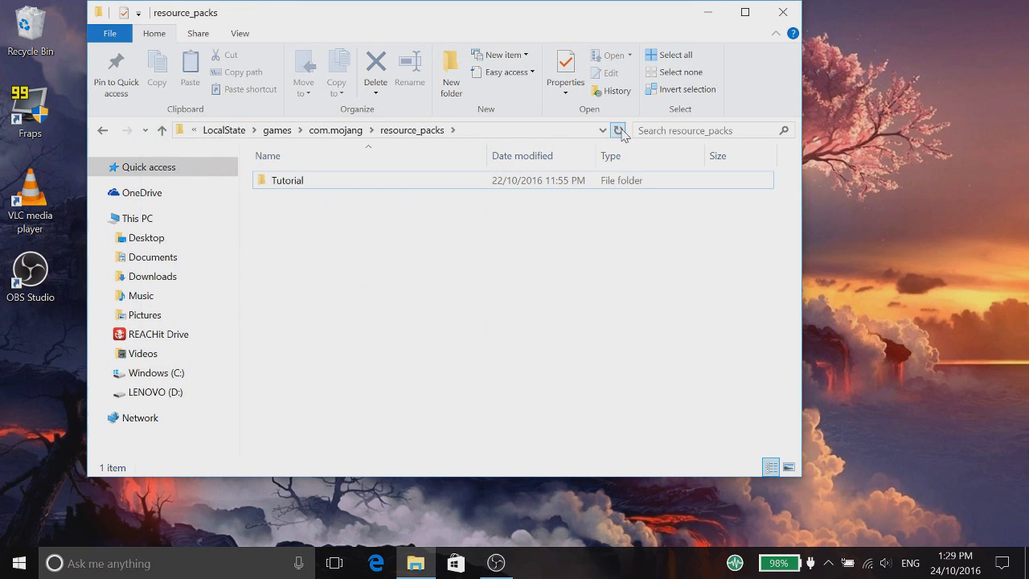
{"action": "left_click", "coordinate": [708, 11]}
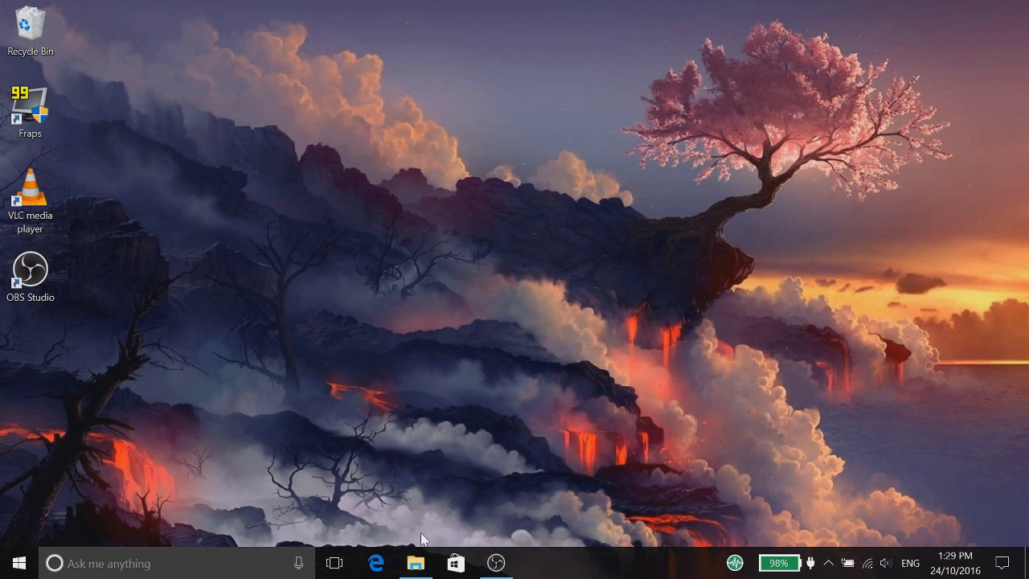
Open a second File Explorer window, go to Program Files on the C: drive, and select the WindowsApps folder.
{"action": "right_click", "coordinate": [416, 563]}
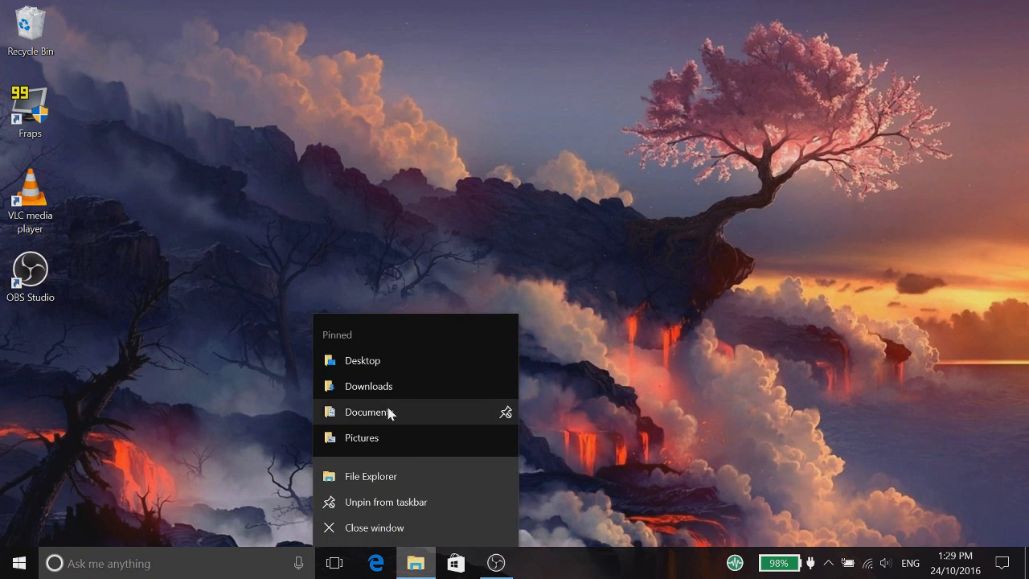
{"action": "left_click", "coordinate": [321, 477]}
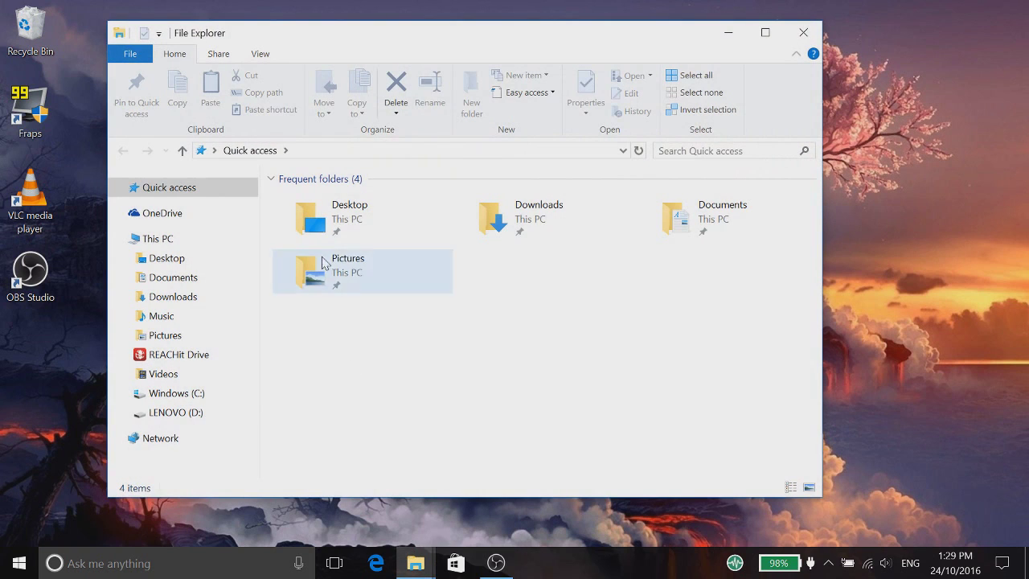
{"action": "left_click_drag", "start_coordinate": [418, 42], "coordinate": [396, 34]}
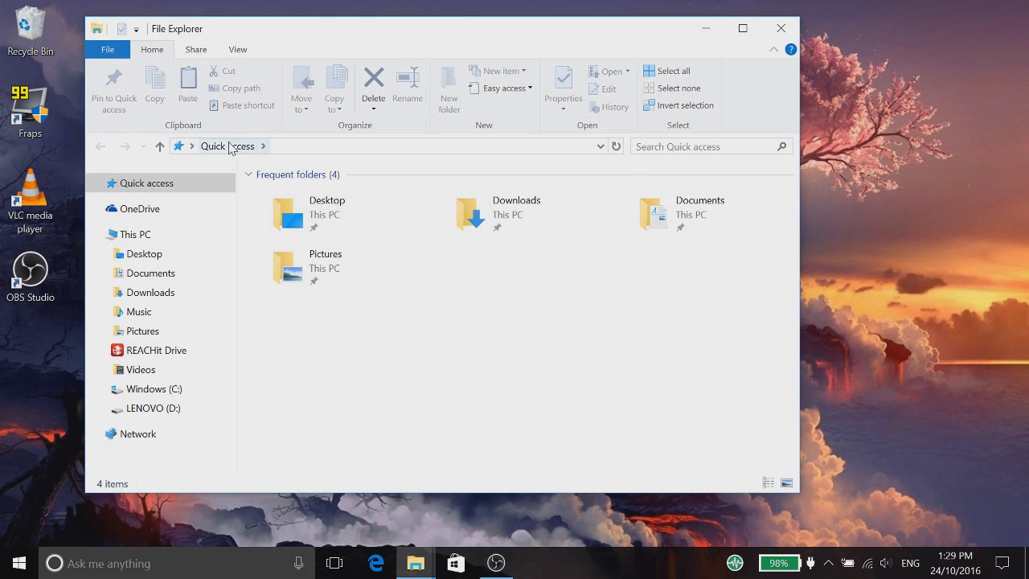
{"action": "left_click", "coordinate": [157, 389]}
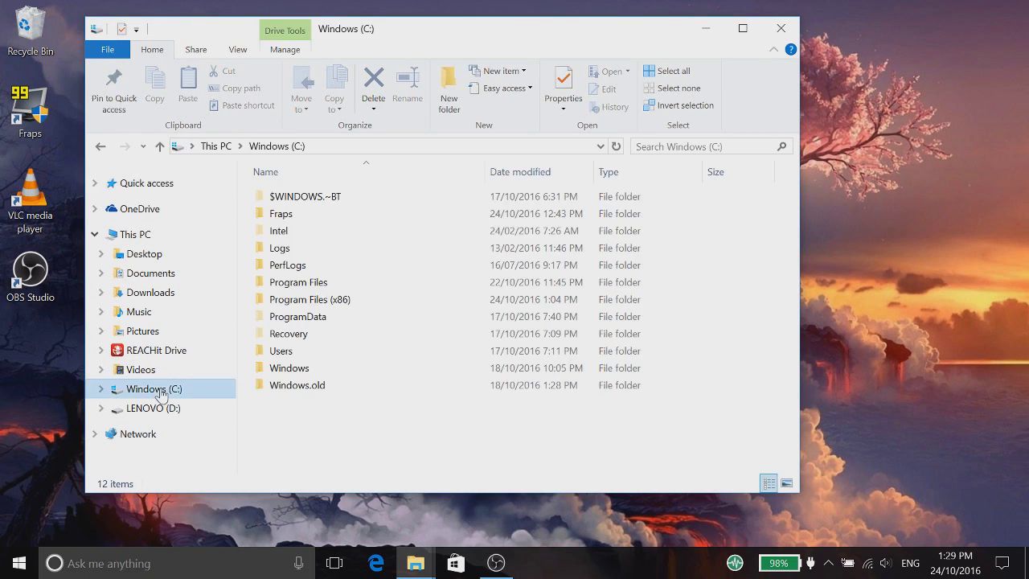
{"action": "double_click", "coordinate": [315, 282]}
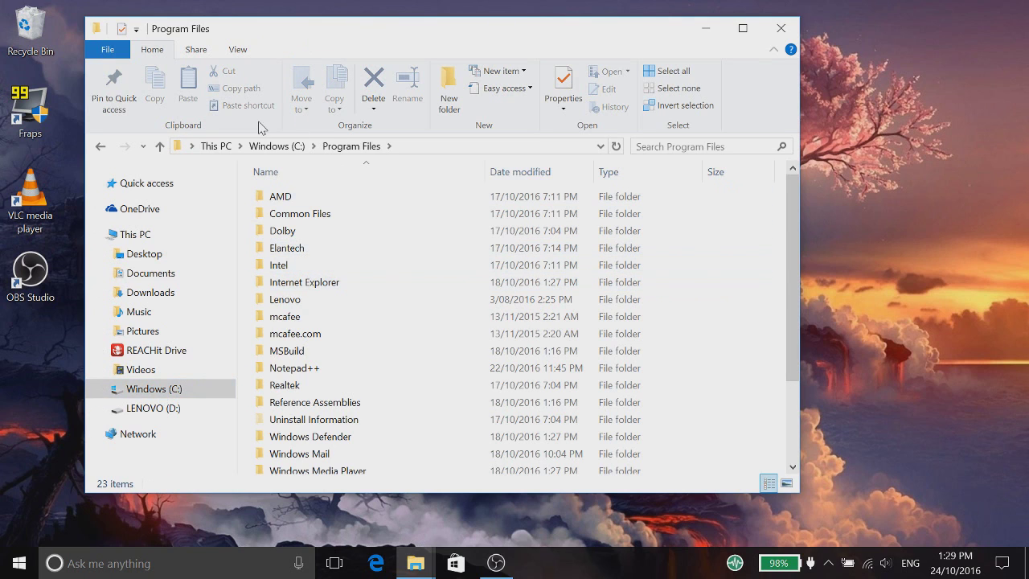
{"action": "scroll", "coordinate": [358, 278], "scroll_direction": "down", "scroll_amount": 2}
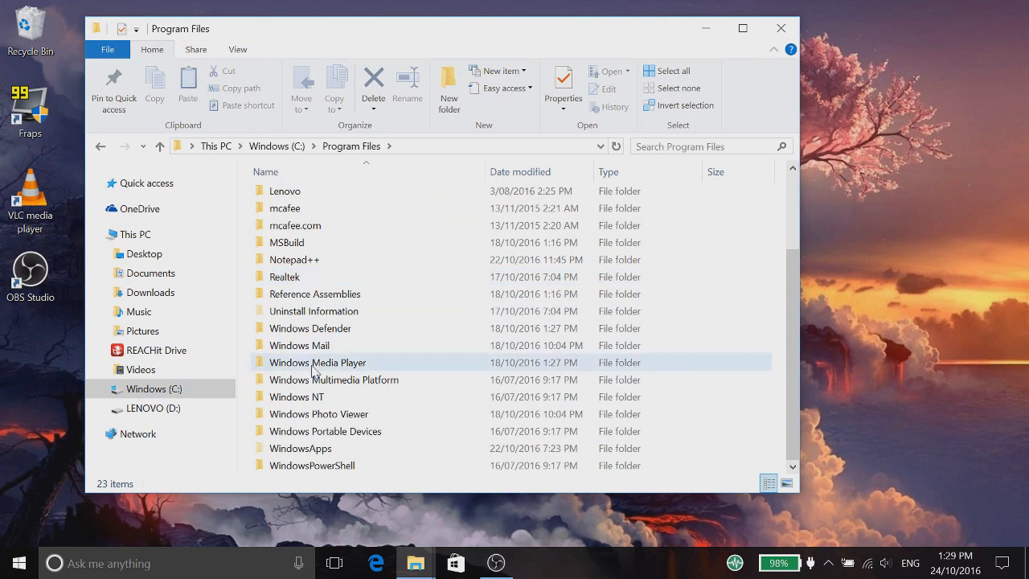
{"action": "left_click", "coordinate": [295, 453]}
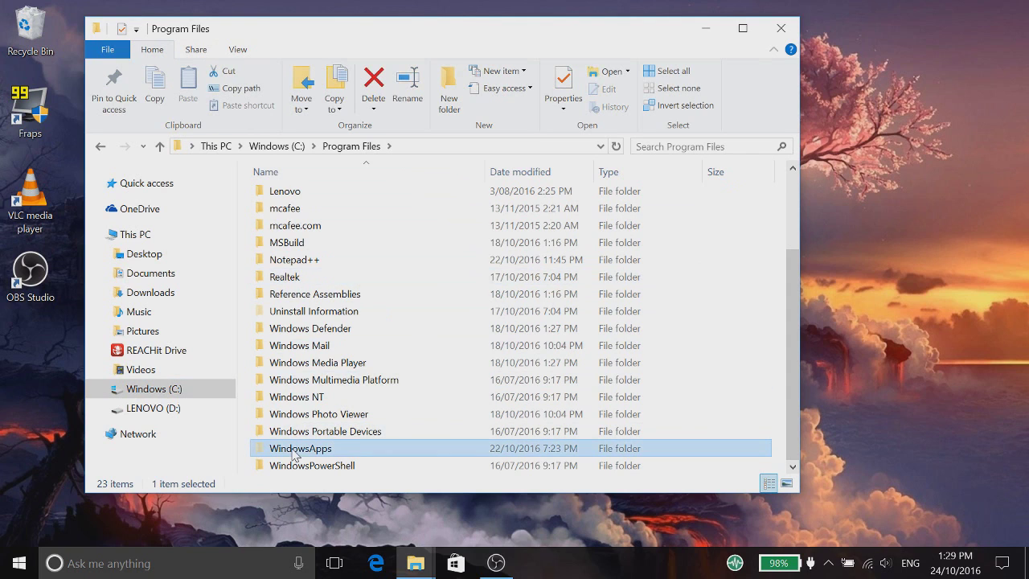
Turn on the display of file name extensions and look through the Program Files folder list.
{"action": "left_click", "coordinate": [238, 50]}
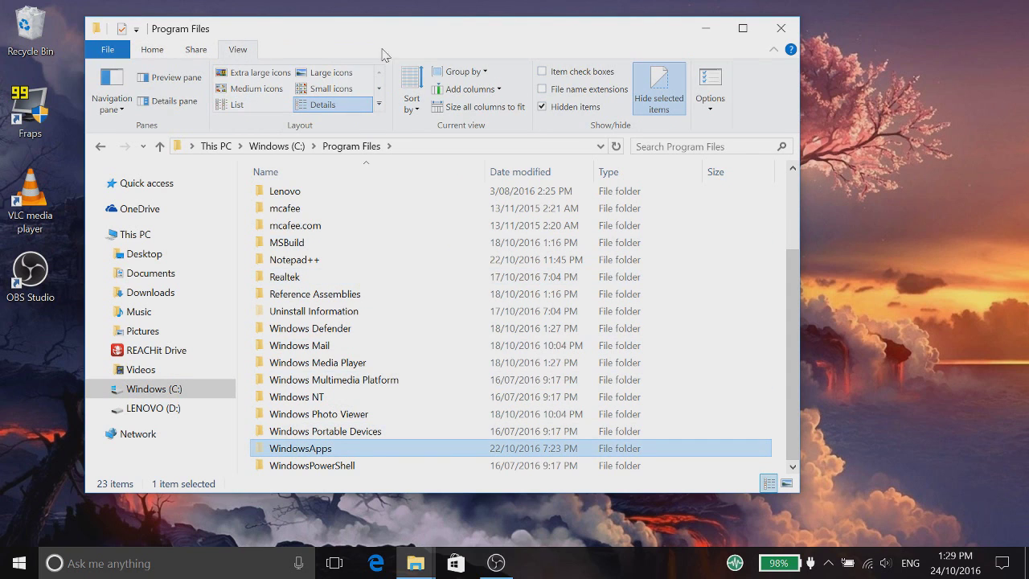
{"action": "left_click", "coordinate": [543, 89]}
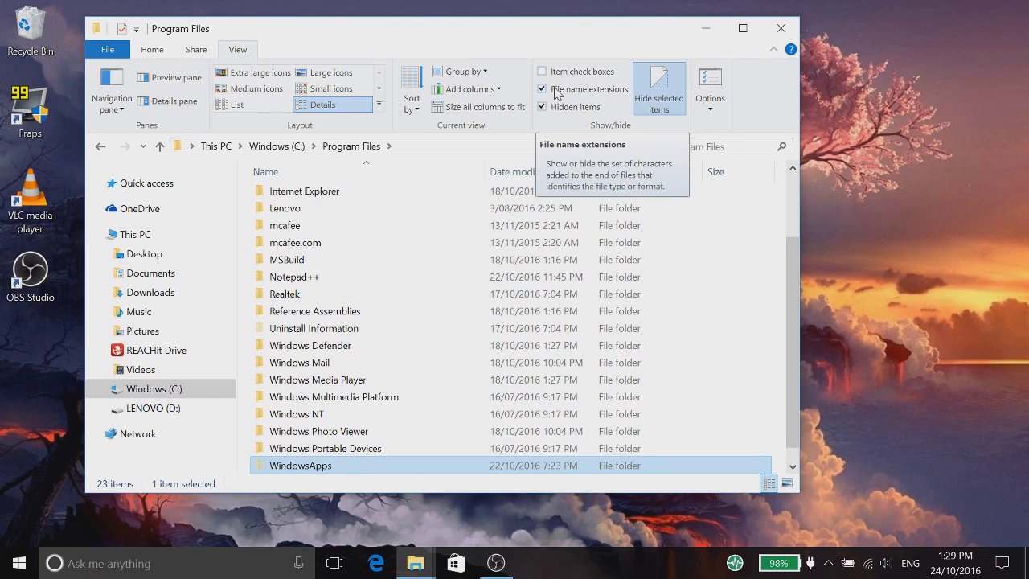
{"action": "scroll", "coordinate": [361, 391], "scroll_direction": "down", "scroll_amount": 1}
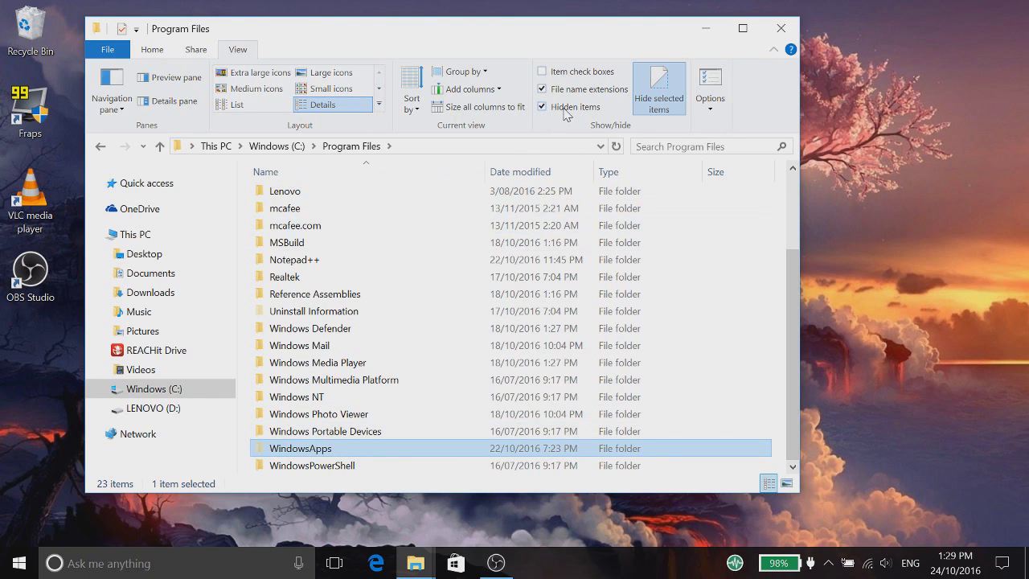
{"action": "left_click", "coordinate": [294, 242]}
{"action": "scroll", "coordinate": [298, 249], "scroll_direction": "up", "scroll_amount": 2}
{"action": "scroll", "coordinate": [299, 262], "scroll_direction": "down", "scroll_amount": 2}
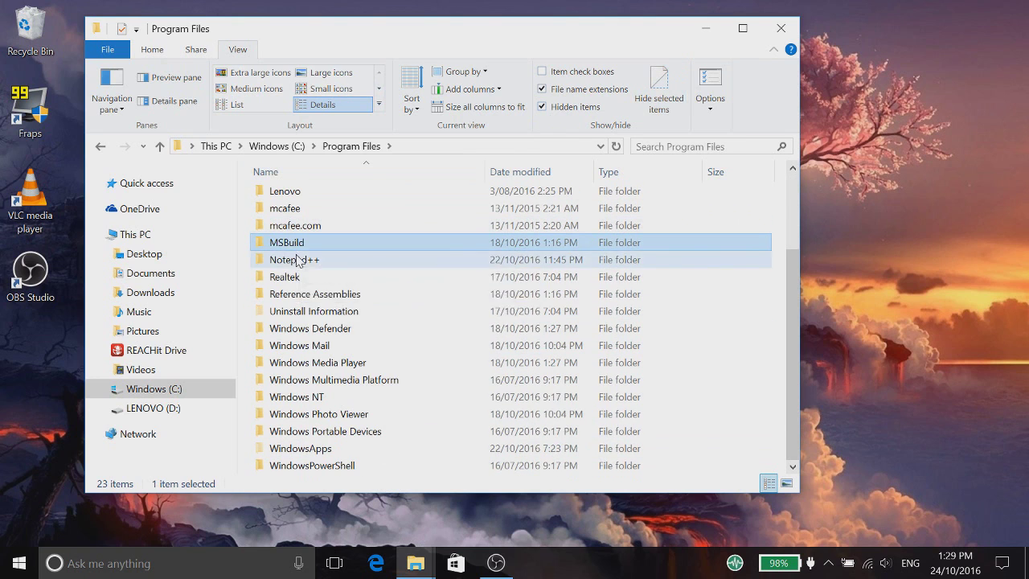
Open WindowsApps, granting permanent access to it, and sort its folders by name.
{"action": "double_click", "coordinate": [312, 448]}
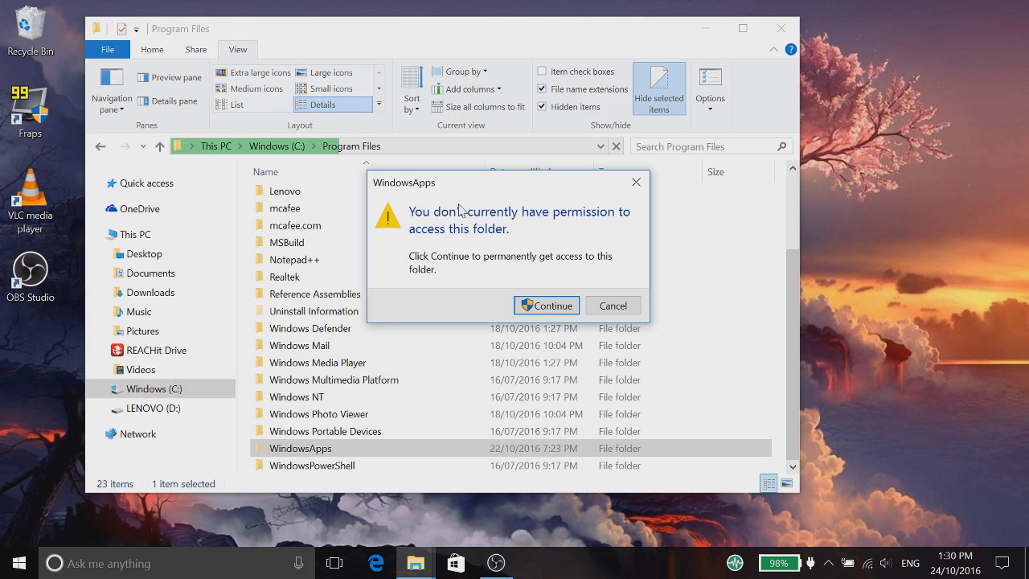
{"action": "left_click", "coordinate": [547, 305]}
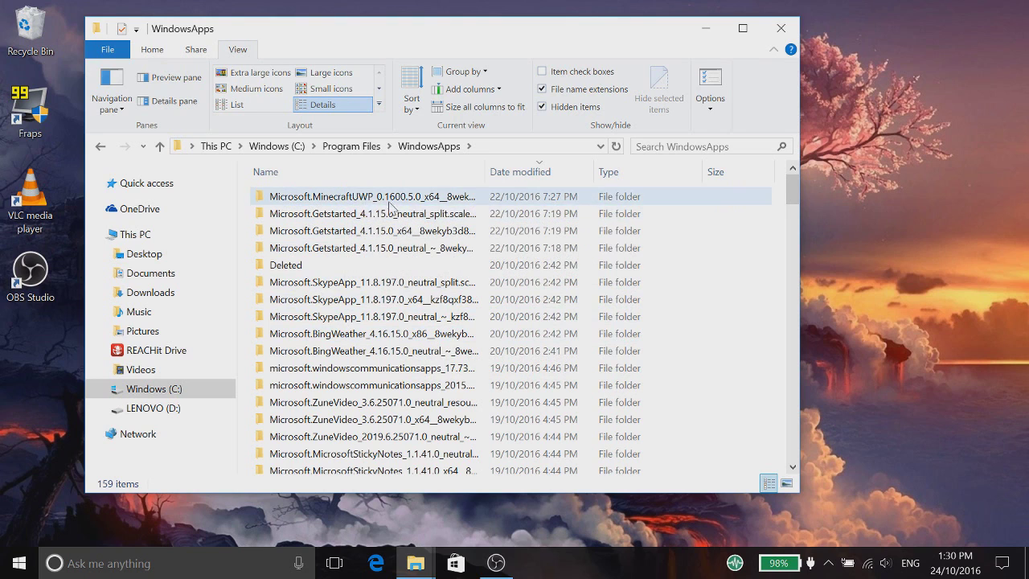
{"action": "left_click", "coordinate": [451, 197]}
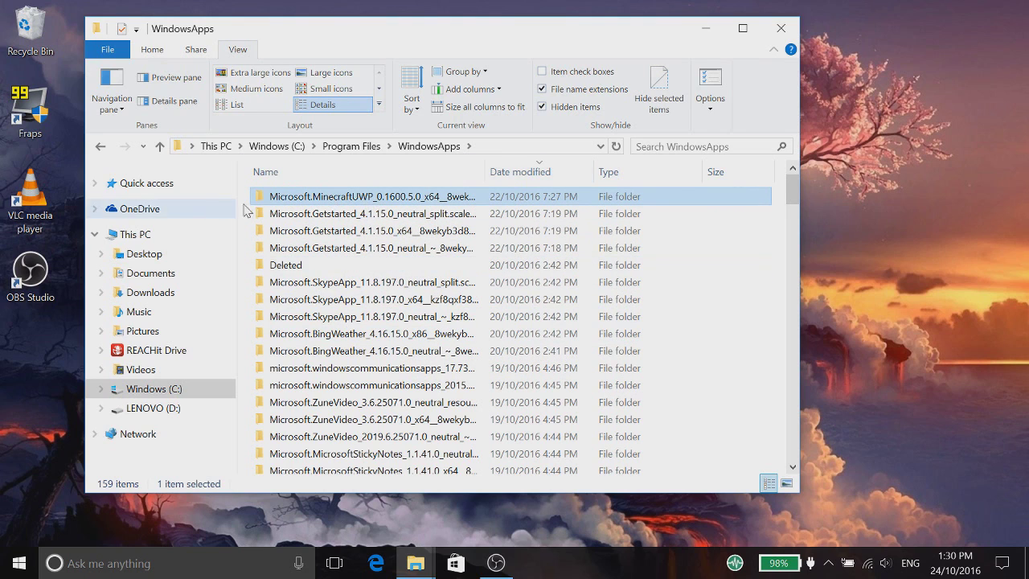
{"action": "left_click", "coordinate": [304, 179]}
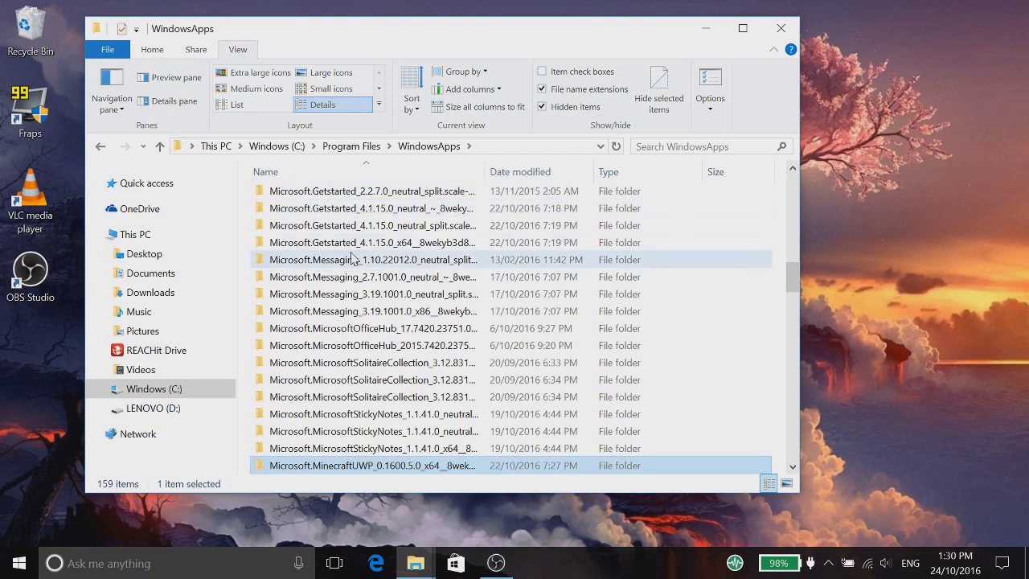
Find the Microsoft.MinecraftUWP_0.1600.5.0_x64 folder and open the resourcepacks folder inside its data folder.
{"action": "scroll", "coordinate": [358, 242], "scroll_direction": "up", "scroll_amount": 8}
{"action": "scroll", "coordinate": [359, 254], "scroll_direction": "down", "scroll_amount": 7}
{"action": "scroll", "coordinate": [360, 254], "scroll_direction": "down", "scroll_amount": 5}
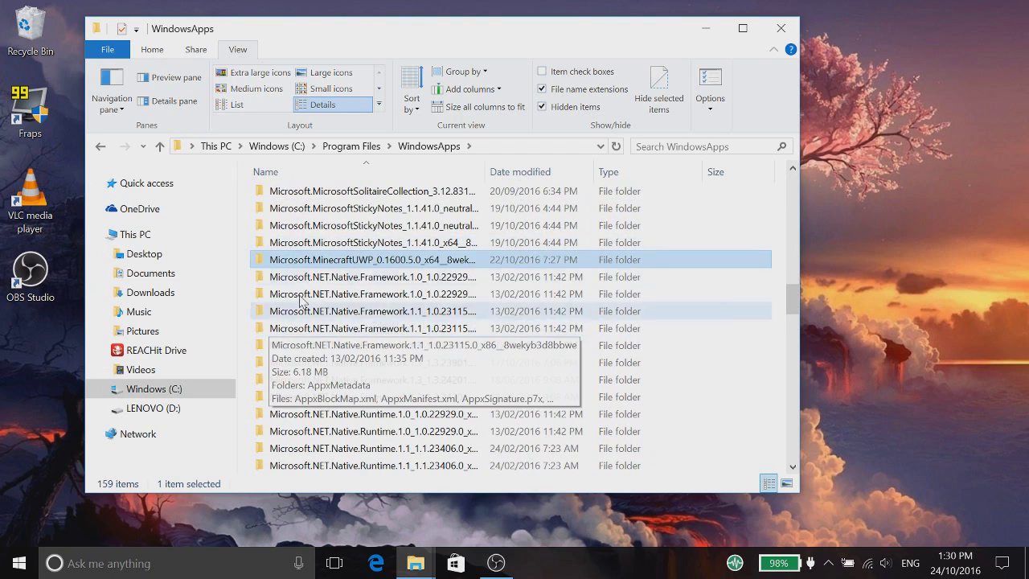
{"action": "double_click", "coordinate": [348, 266]}
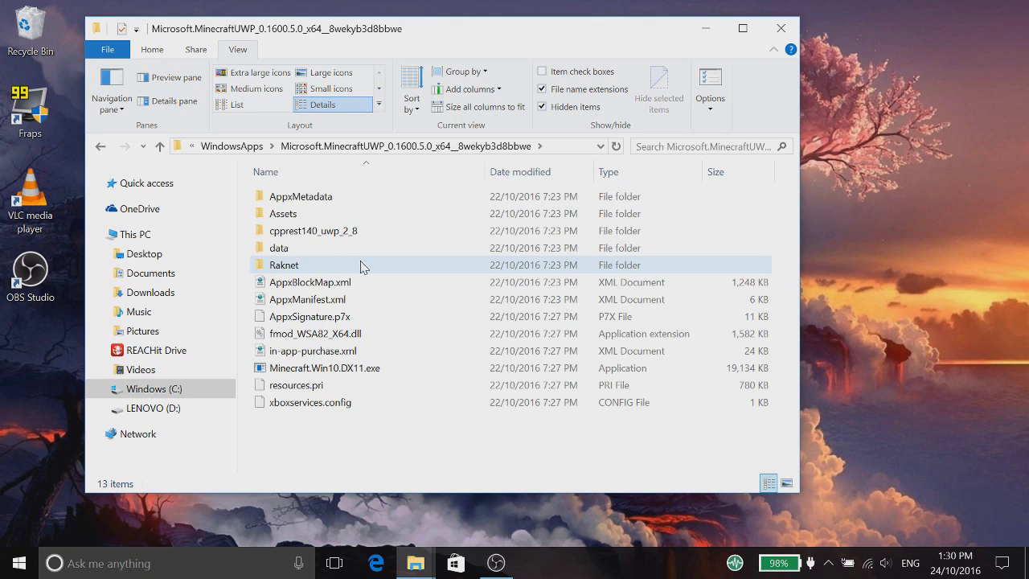
{"action": "double_click", "coordinate": [320, 250]}
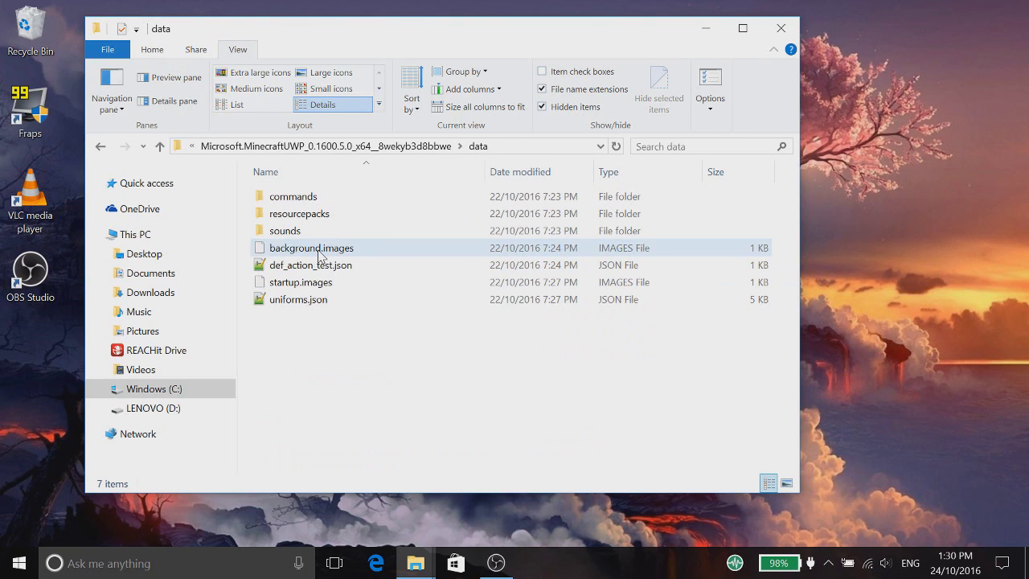
{"action": "double_click", "coordinate": [321, 215]}
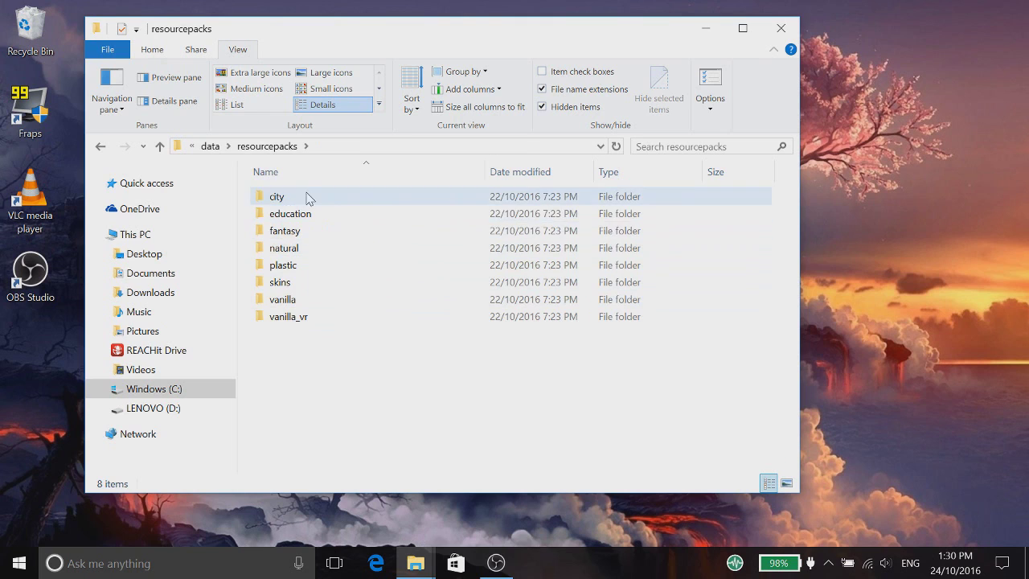
Check the contents of the fantasy pack and return to resourcepacks.
{"action": "left_click", "coordinate": [312, 232]}
{"action": "double_click", "coordinate": [312, 232]}
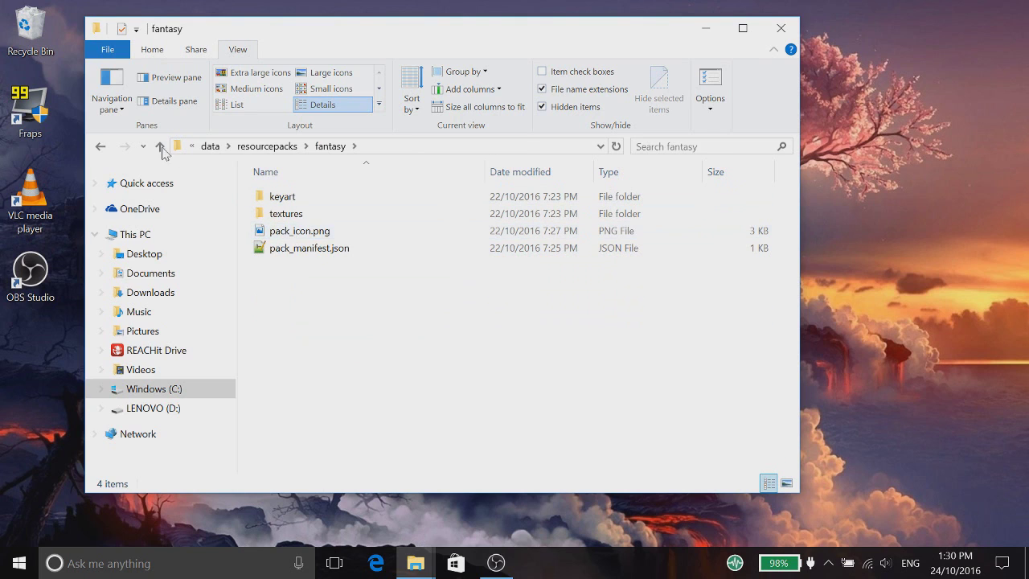
{"action": "left_click", "coordinate": [100, 146]}
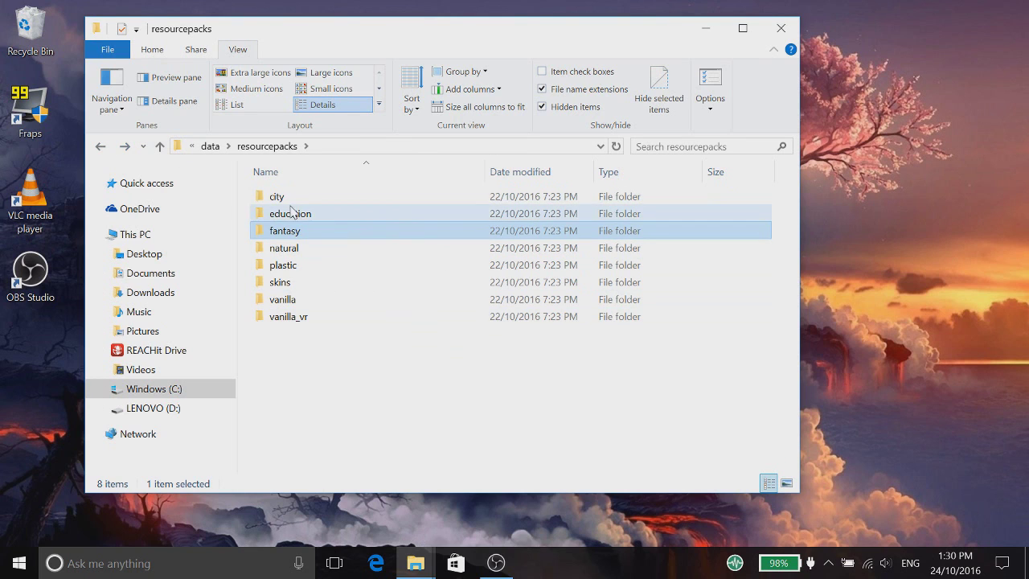
Copy the vanilla folder from Minecraft's installed resourcepacks folder.
{"action": "left_click", "coordinate": [293, 248]}
{"action": "left_click", "coordinate": [304, 270]}
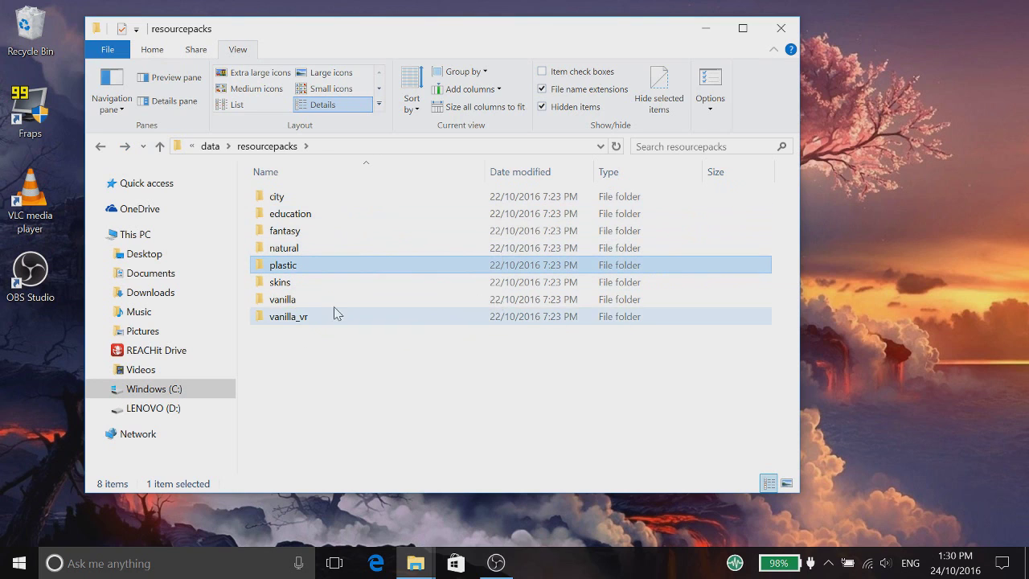
{"action": "left_click", "coordinate": [310, 304]}
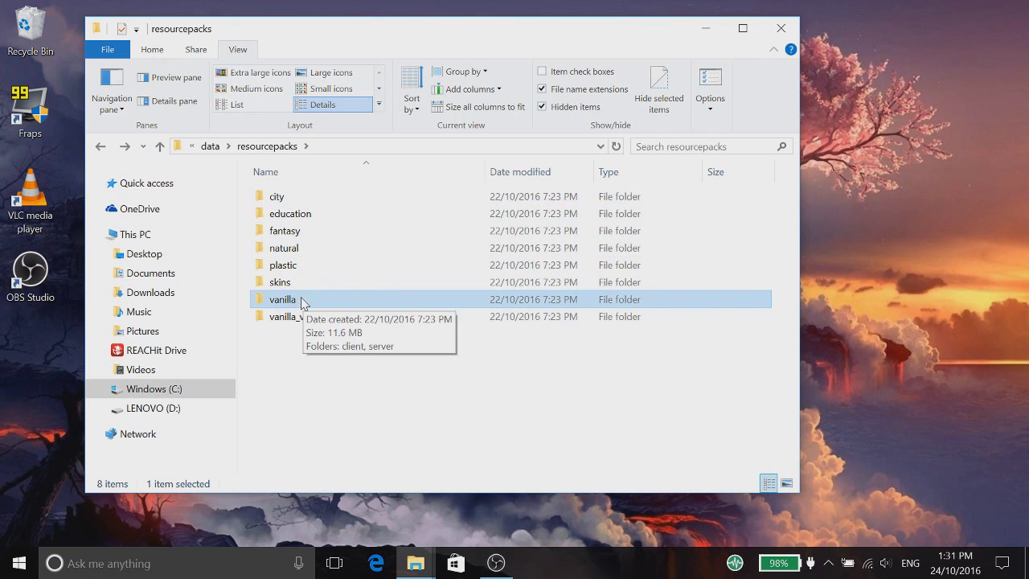
{"action": "right_click", "coordinate": [303, 303]}
{"action": "left_click", "coordinate": [369, 452]}
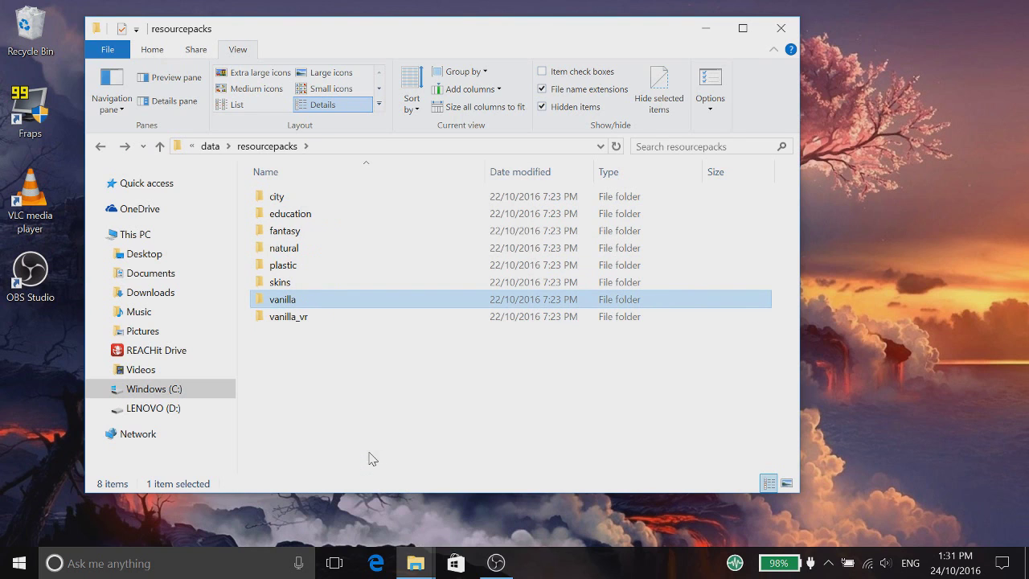
Switch to the resource_packs window and paste the copied vanilla folder into its parent com.mojang folder.
{"action": "left_click", "coordinate": [416, 563]}
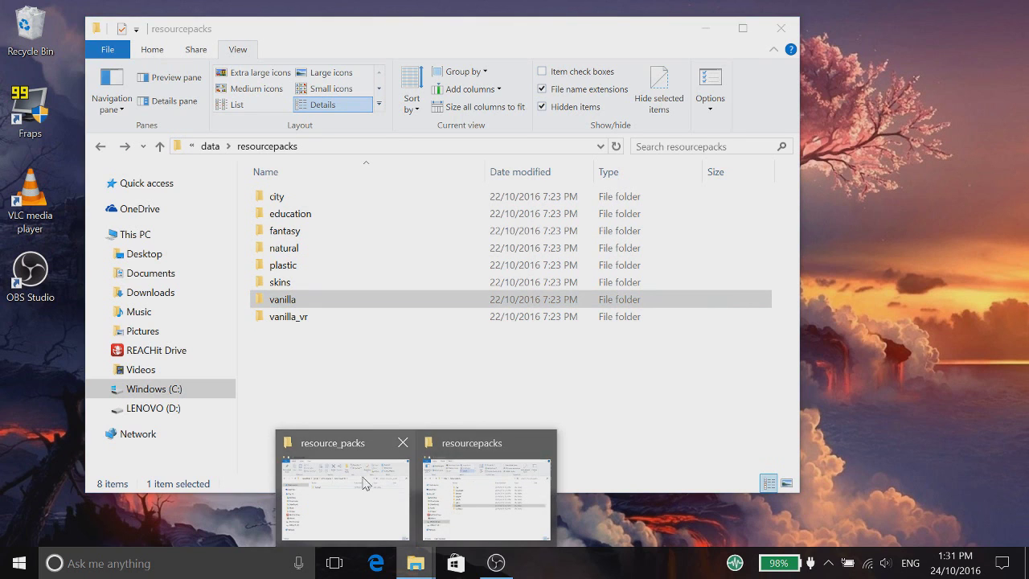
{"action": "left_click", "coordinate": [464, 484]}
{"action": "left_click", "coordinate": [415, 562]}
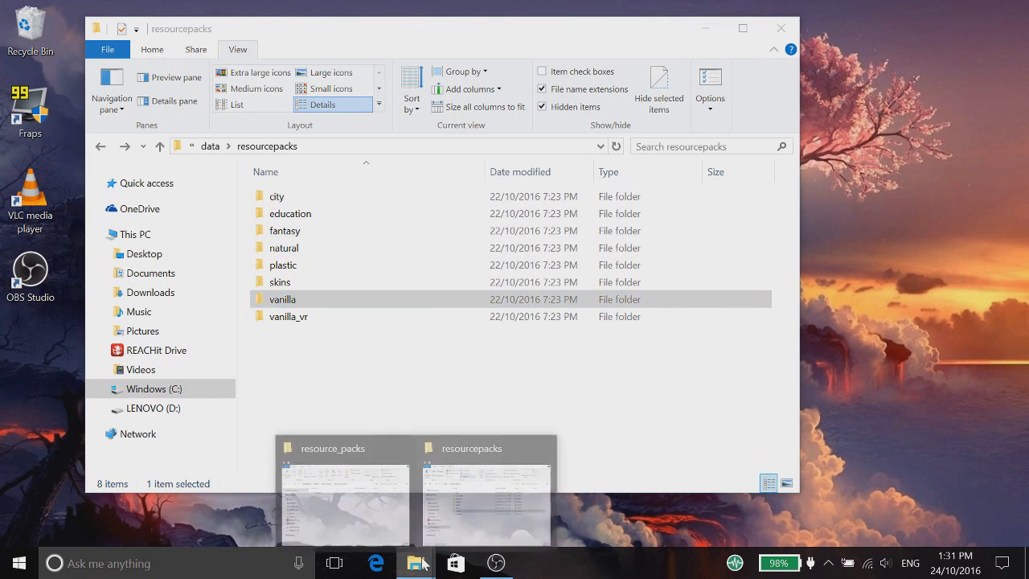
{"action": "left_click", "coordinate": [364, 513]}
{"action": "left_click_drag", "start_coordinate": [301, 24], "coordinate": [414, 34]}
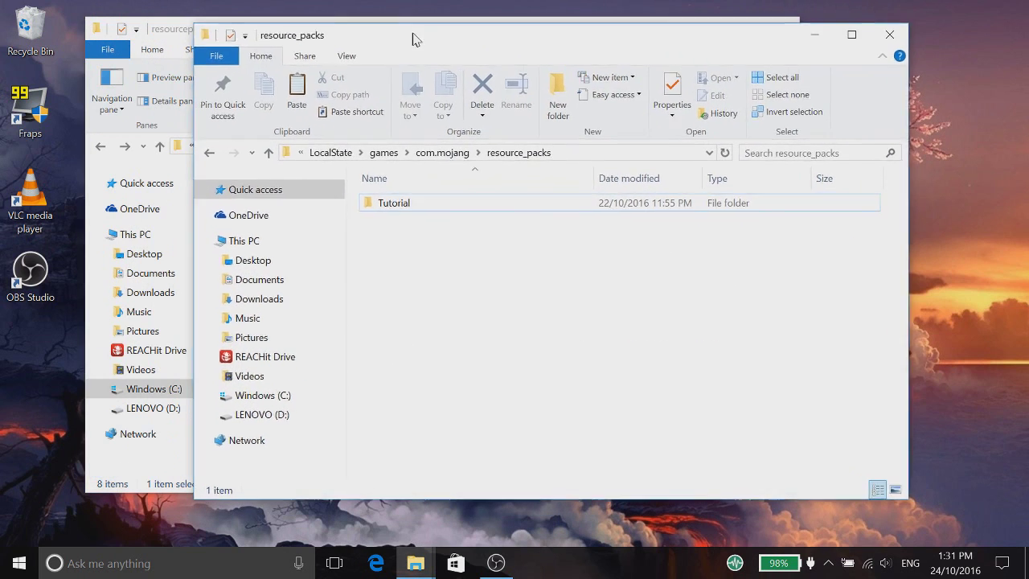
{"action": "left_click", "coordinate": [447, 155]}
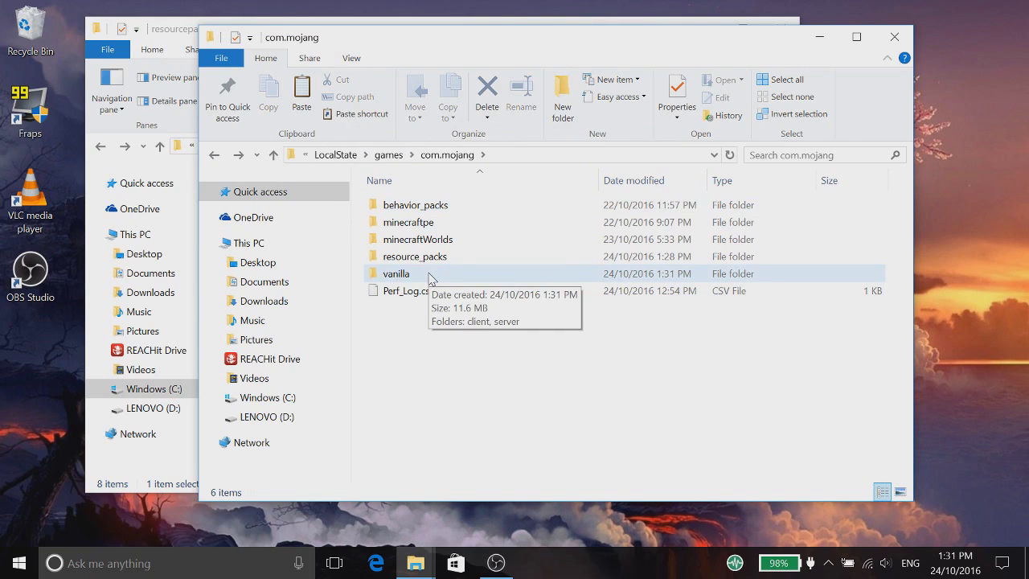
Examine the entity JSON files in the pasted vanilla pack's server folder, then go back to server and show the desktop.
{"action": "double_click", "coordinate": [429, 277]}
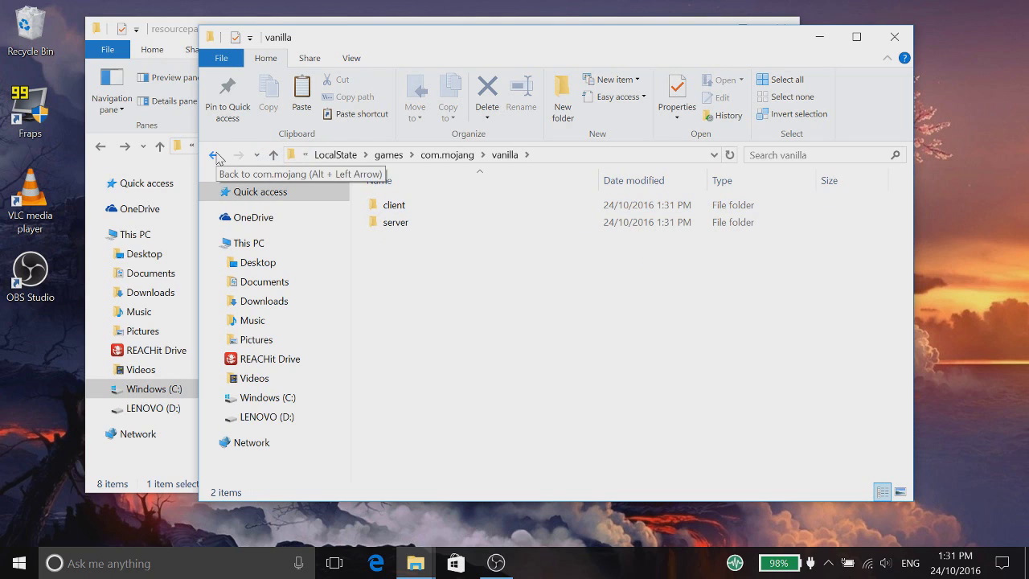
{"action": "double_click", "coordinate": [399, 228]}
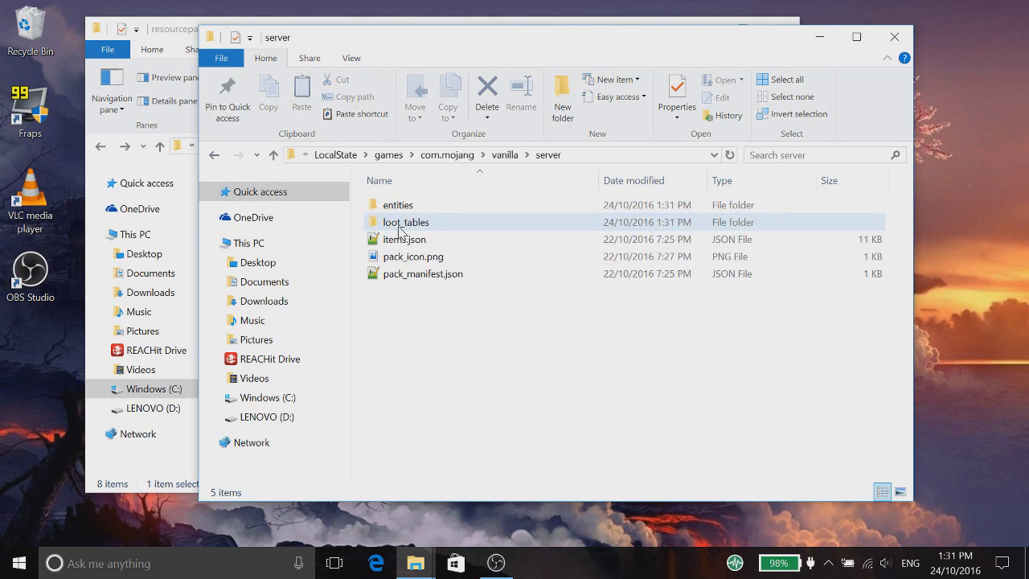
{"action": "double_click", "coordinate": [409, 207]}
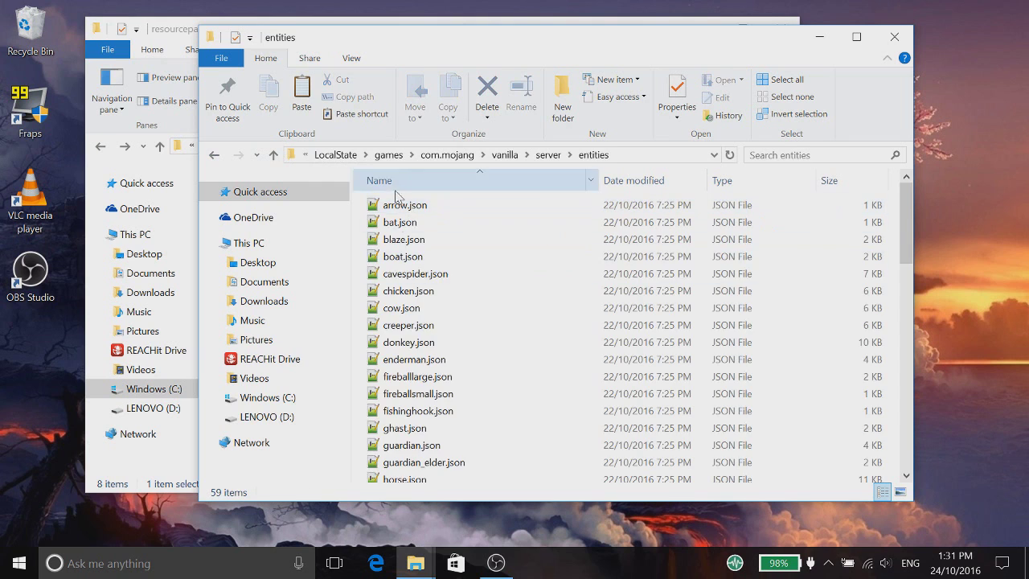
{"action": "scroll", "coordinate": [426, 322], "scroll_direction": "down", "scroll_amount": 12}
{"action": "scroll", "coordinate": [441, 366], "scroll_direction": "up", "scroll_amount": 8}
{"action": "scroll", "coordinate": [441, 366], "scroll_direction": "up", "scroll_amount": 4}
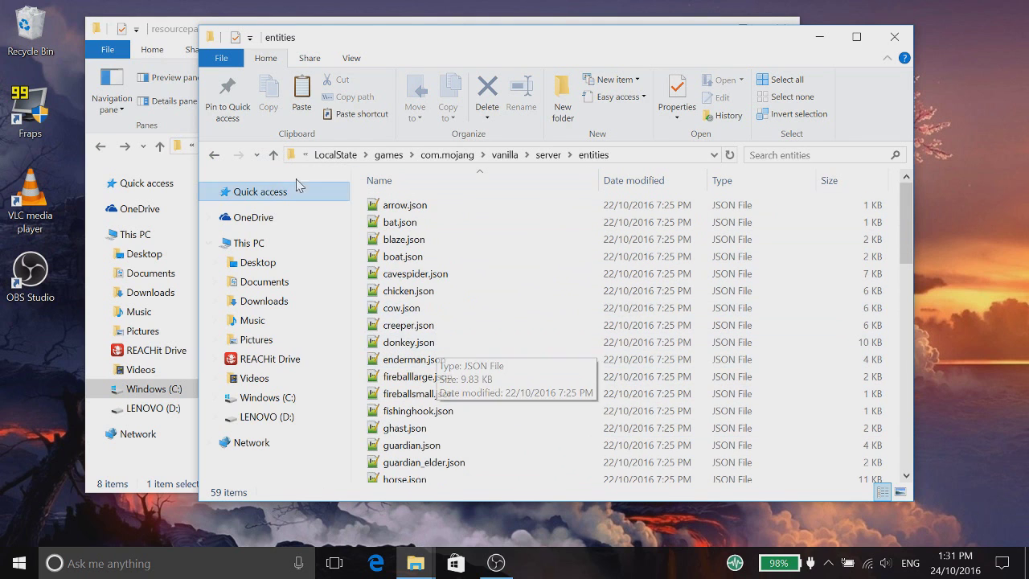
{"action": "left_click", "coordinate": [215, 156]}
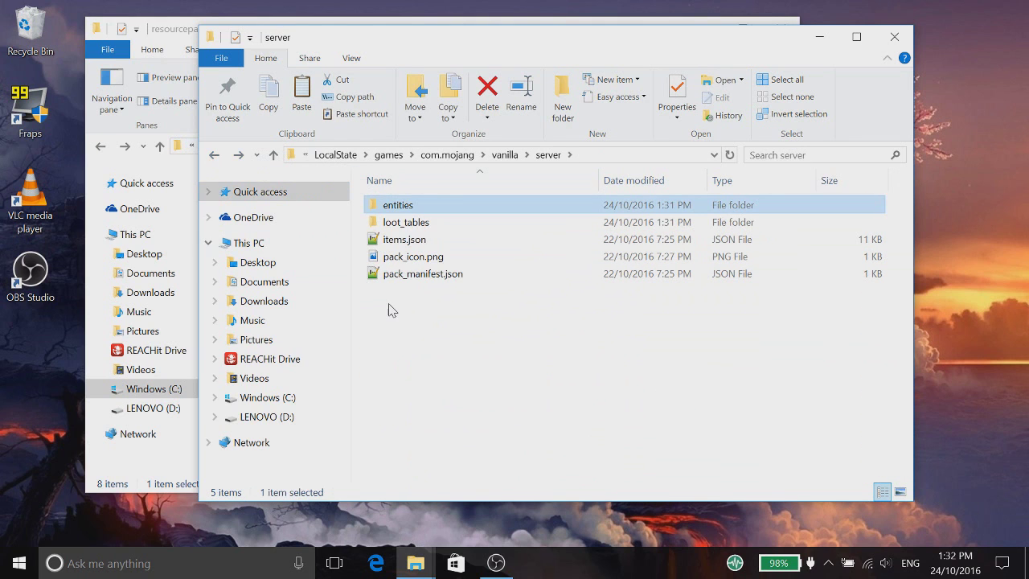
{"action": "key", "text": "super+d"}
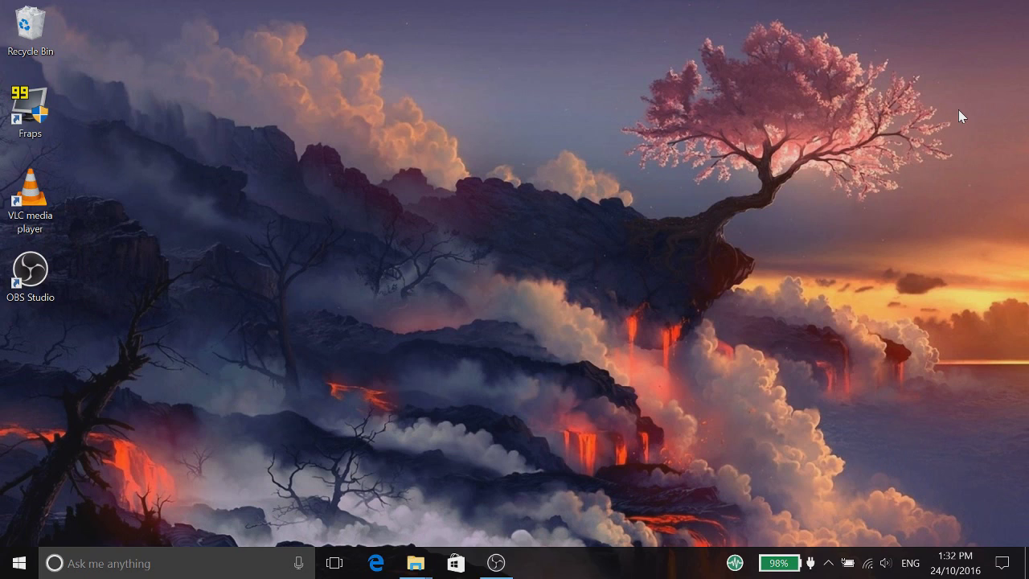